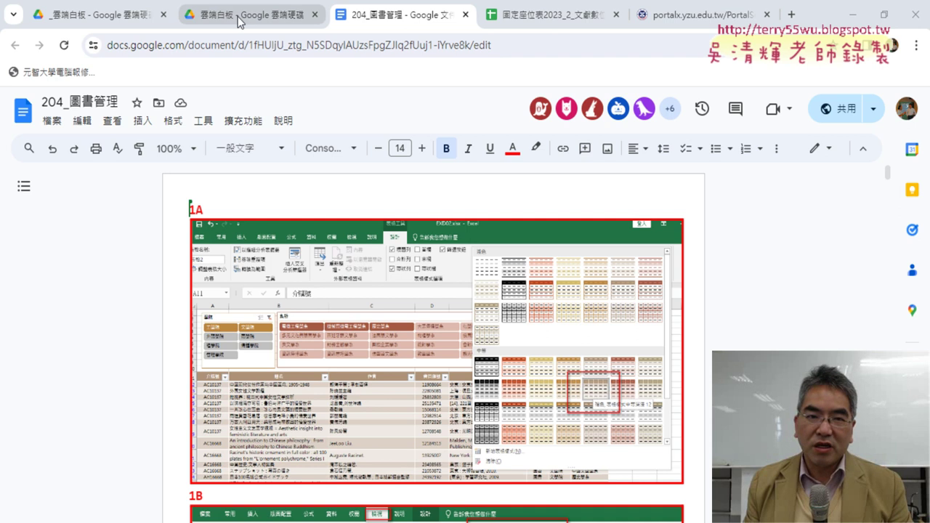
Browse the course's Drive folders and open the 雲端白板 folder
left_click(236, 14)
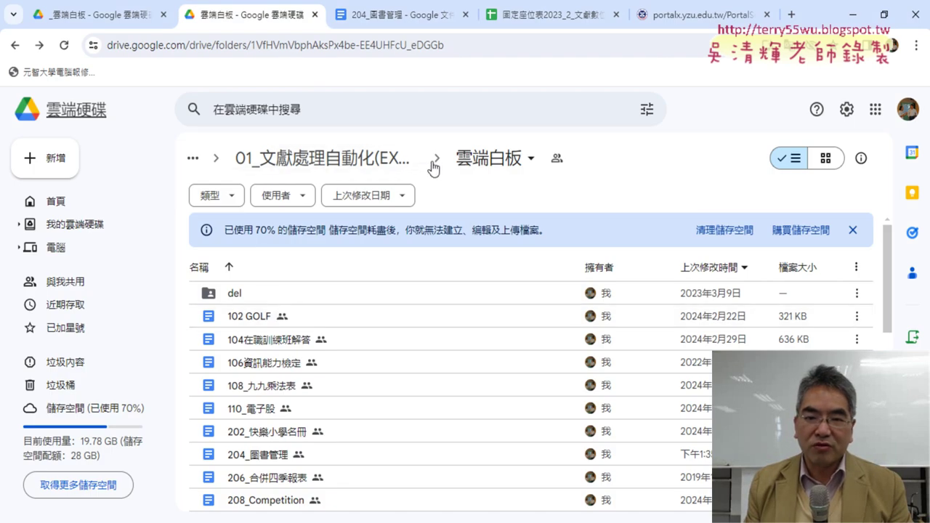
left_click(374, 165)
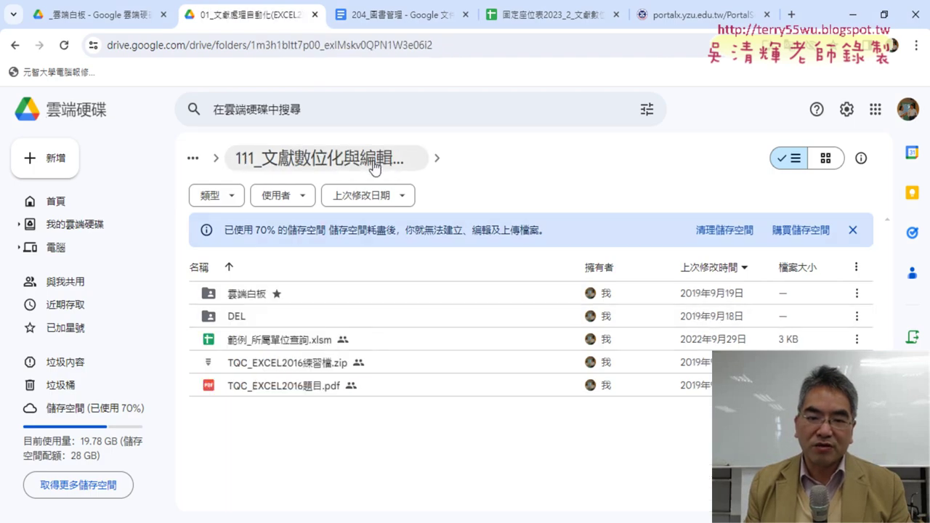
double_click(327, 299)
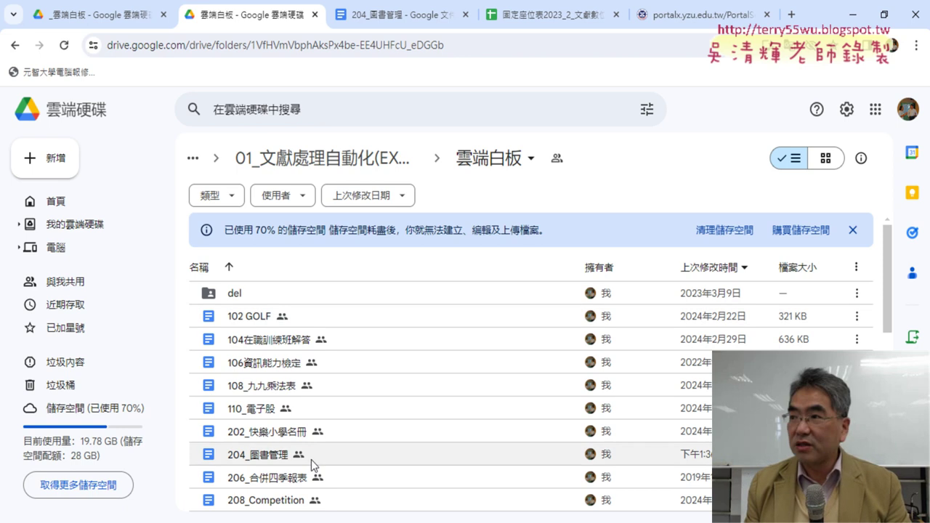
Scroll through the 204_圖書管理 notes, then minimize the browser to reveal Excel
left_click(401, 17)
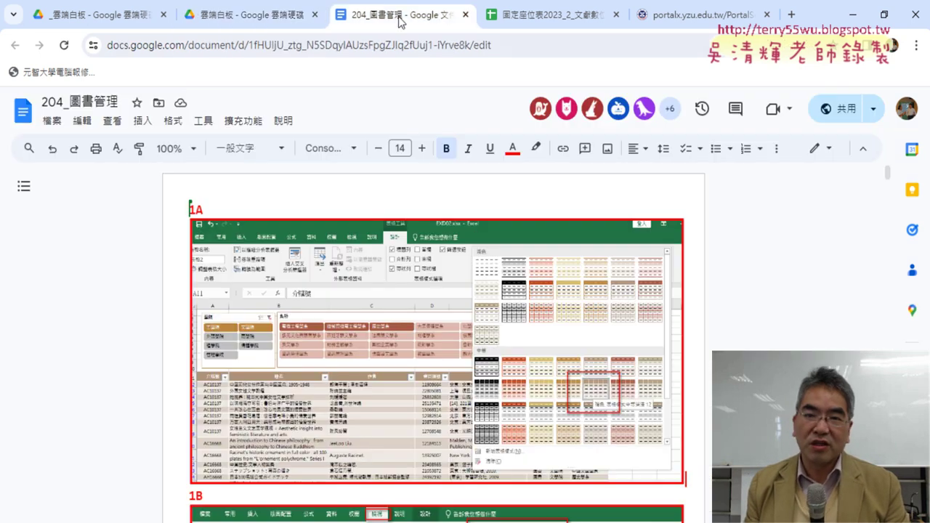
scroll(147, 300, "down", 1)
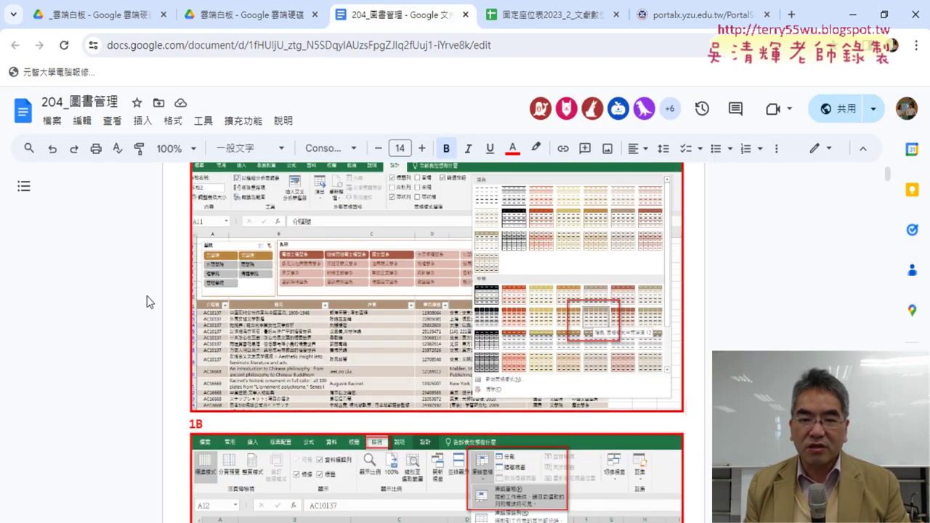
scroll(196, 176, "up", 1)
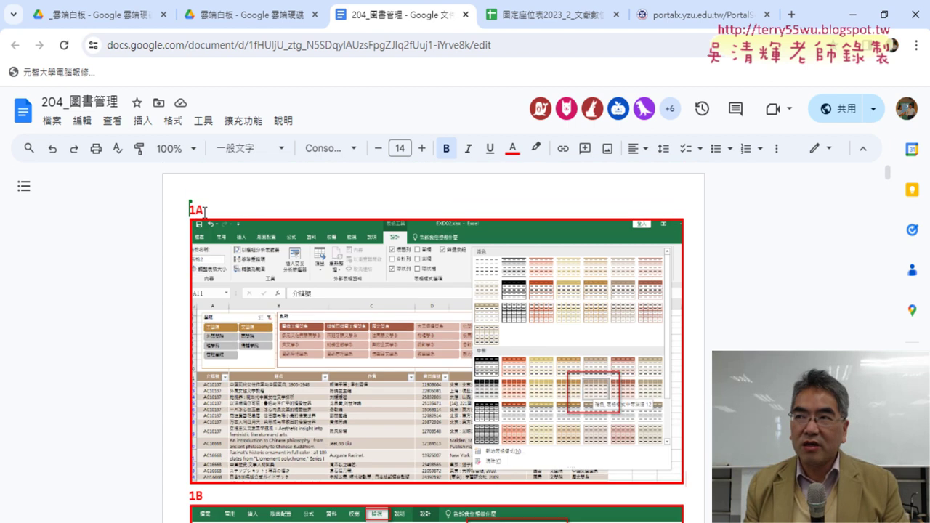
scroll(610, 374, "down", 3)
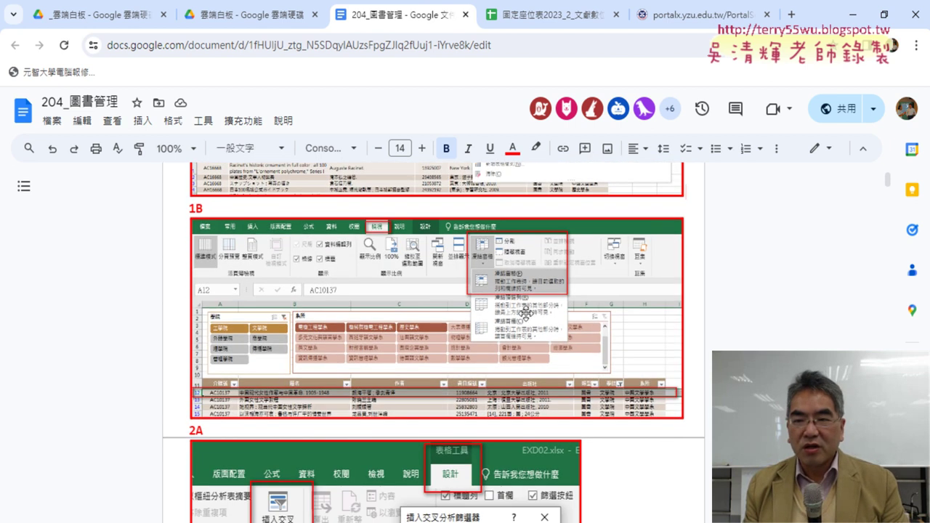
left_click(853, 13)
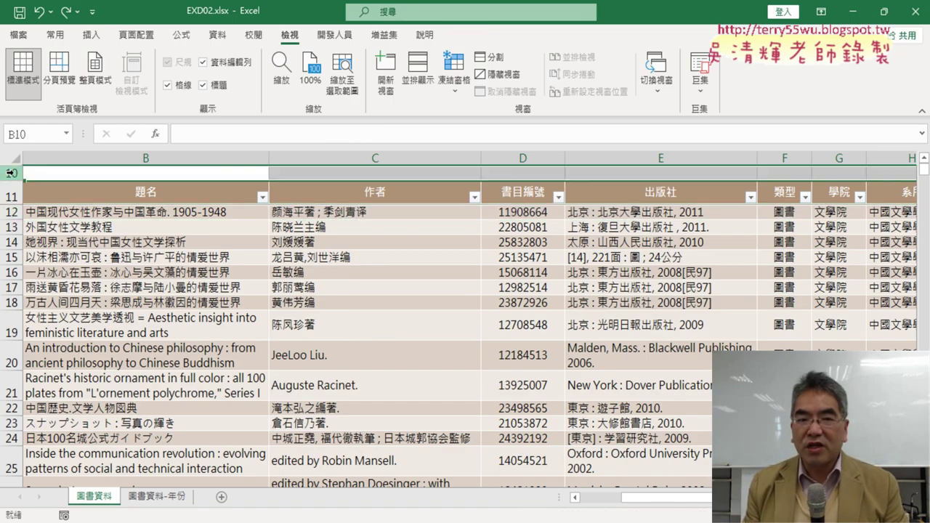
Unfreeze the panes and scroll to row 1, showing the ten blank rows above the table
scroll(214, 349, "down", 4)
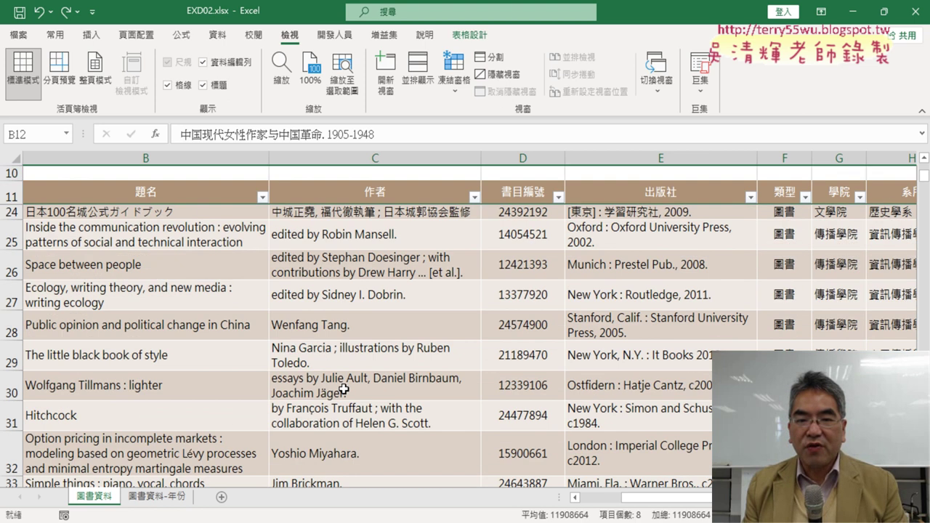
scroll(291, 377, "down", 9)
scroll(342, 363, "up", 10)
scroll(343, 389, "up", 3)
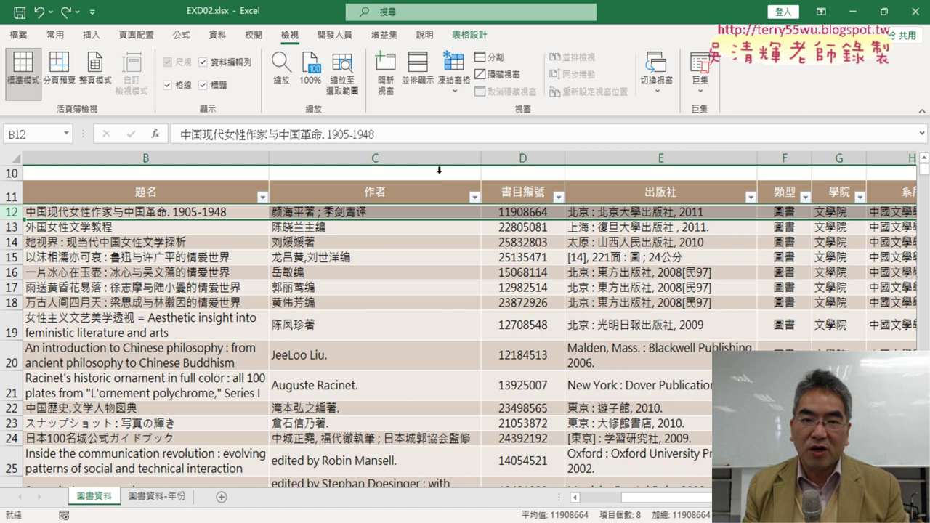
left_click(453, 85)
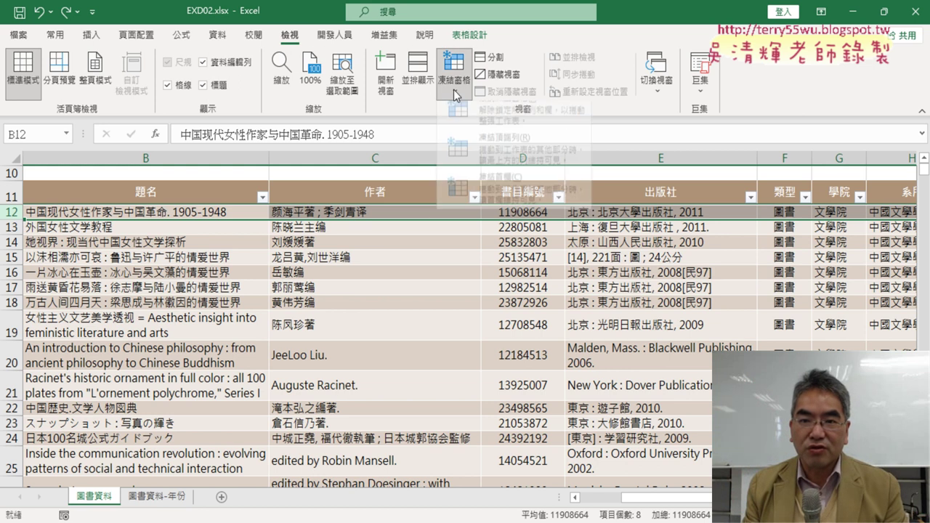
left_click(521, 125)
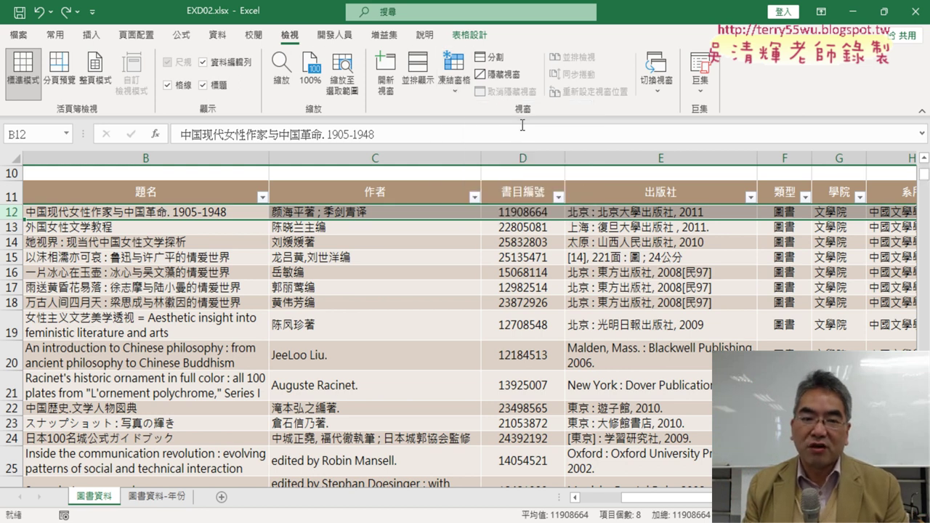
scroll(379, 350, "up", 3)
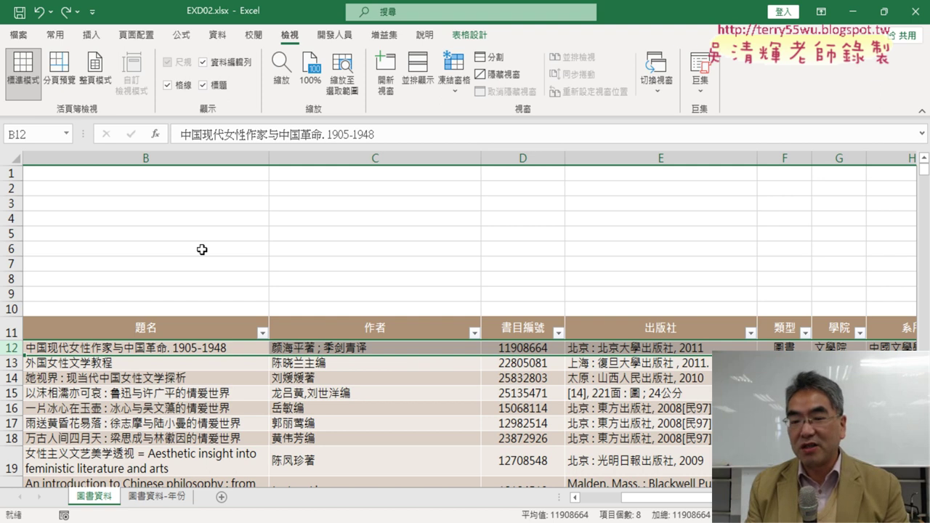
Freeze rows 1–11 using cell B12 as the freeze point
left_click(103, 396)
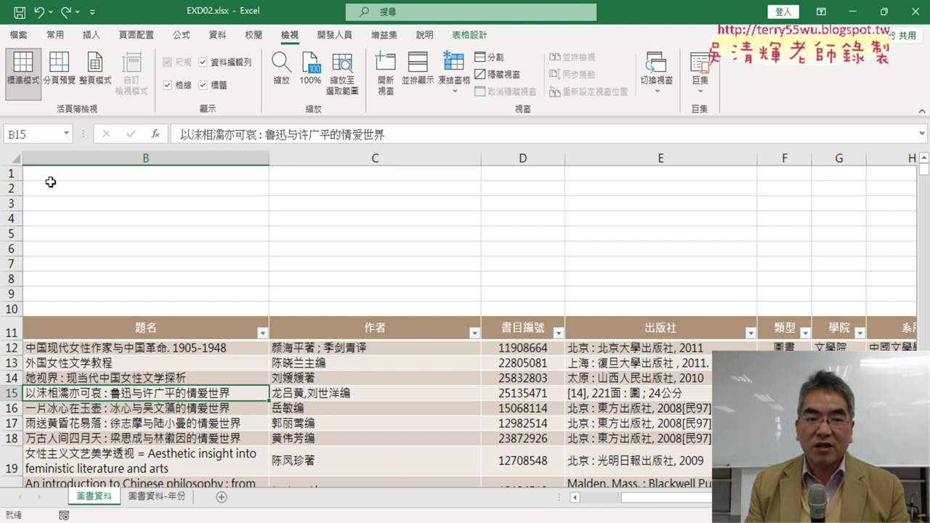
left_click_drag(11, 173, 2, 309)
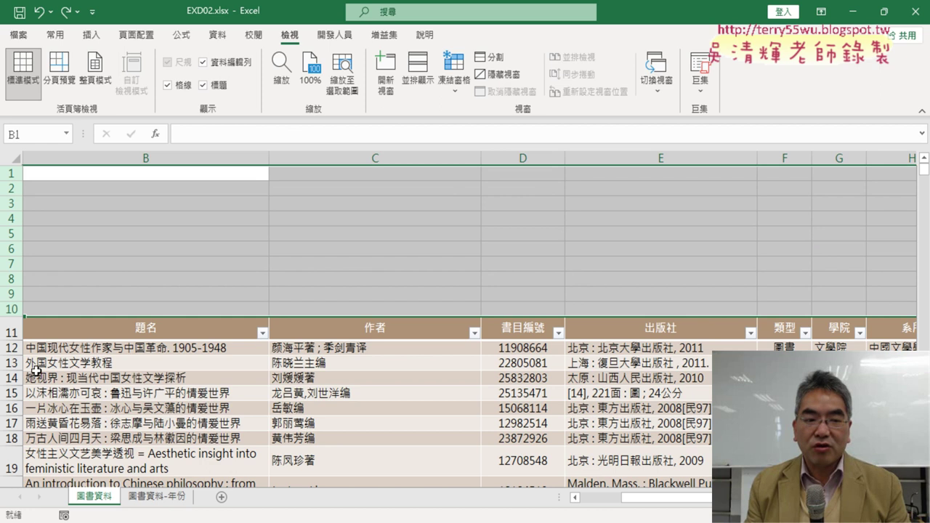
left_click(12, 347)
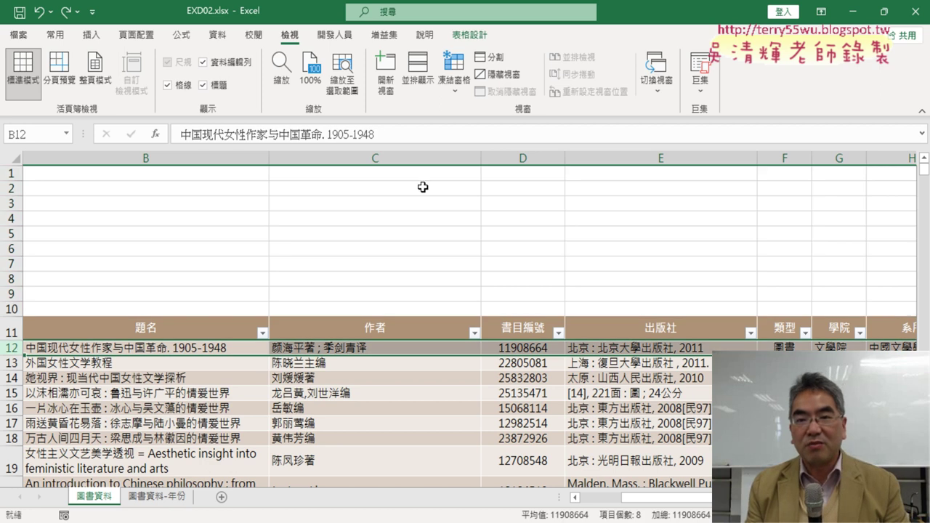
left_click(454, 79)
left_click(465, 119)
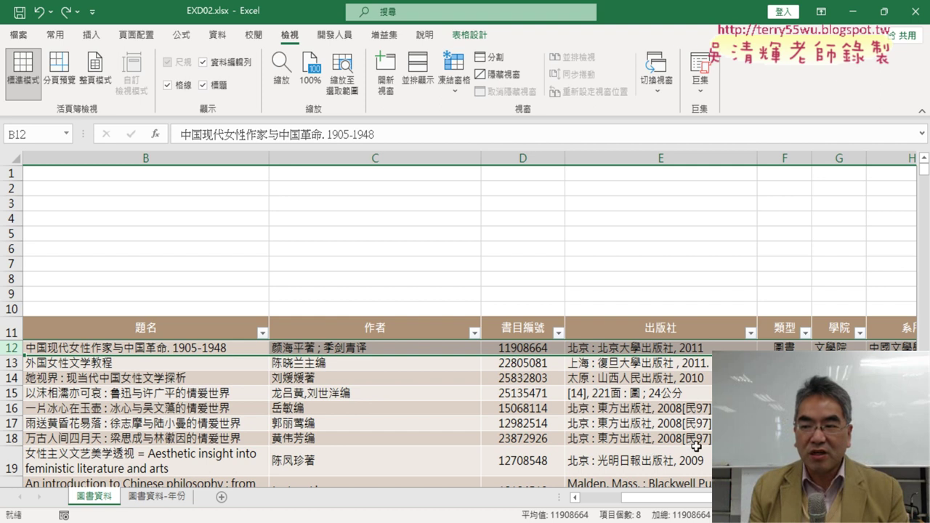
Scroll down and back up to confirm the header rows stay fixed
scroll(558, 420, "down", 1)
scroll(558, 420, "down", 2)
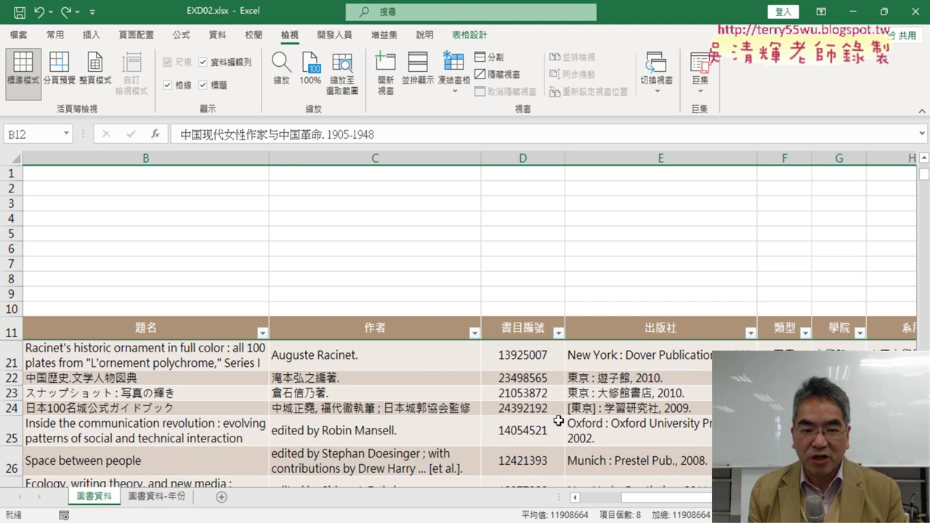
scroll(558, 420, "down", 6)
scroll(558, 420, "down", 5)
scroll(558, 421, "down", 4)
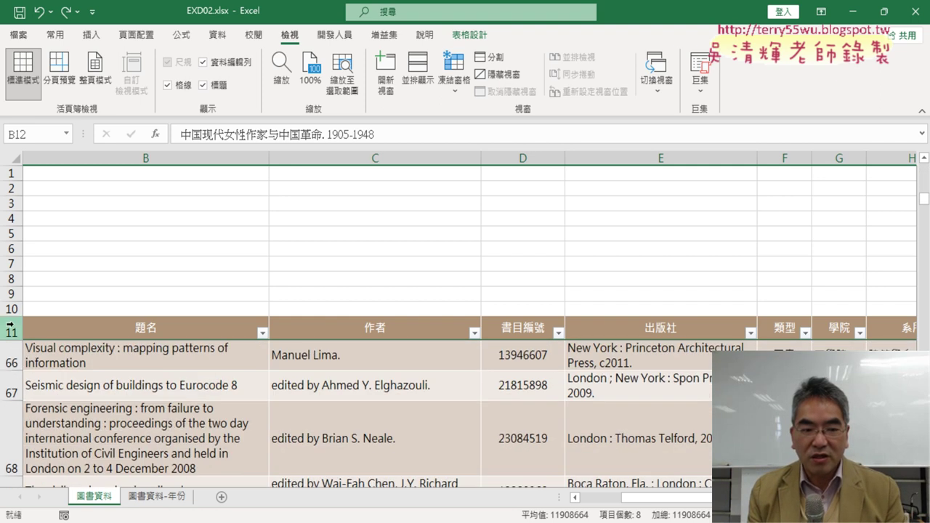
left_click_drag(10, 173, 6, 308)
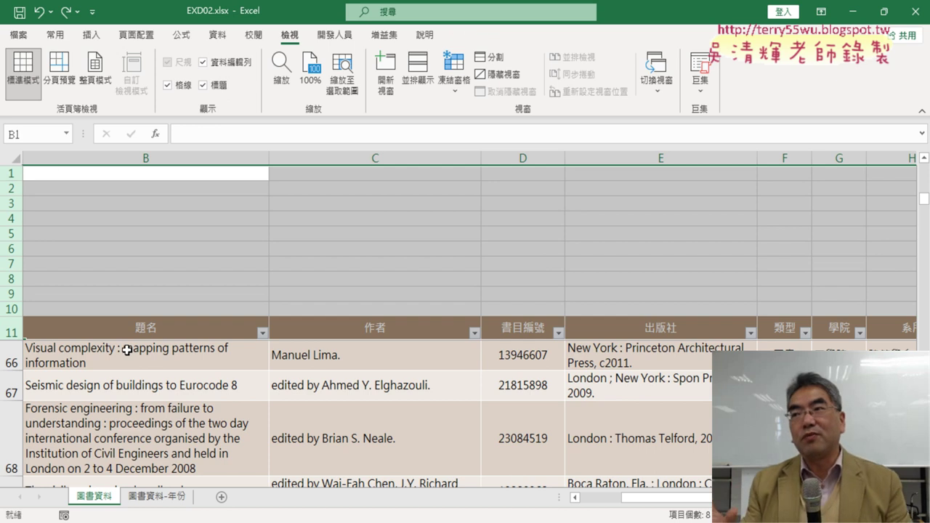
scroll(145, 363, "up", 5)
scroll(193, 393, "up", 9)
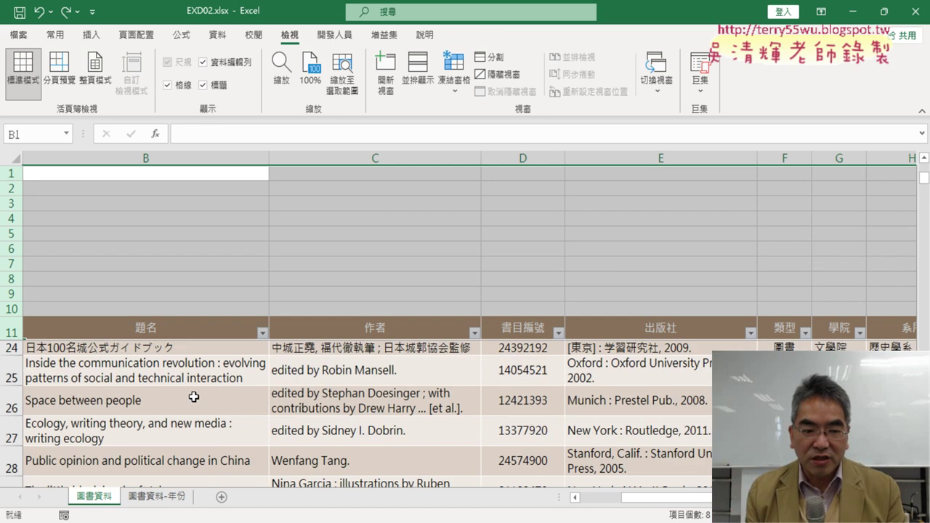
scroll(193, 395, "up", 4)
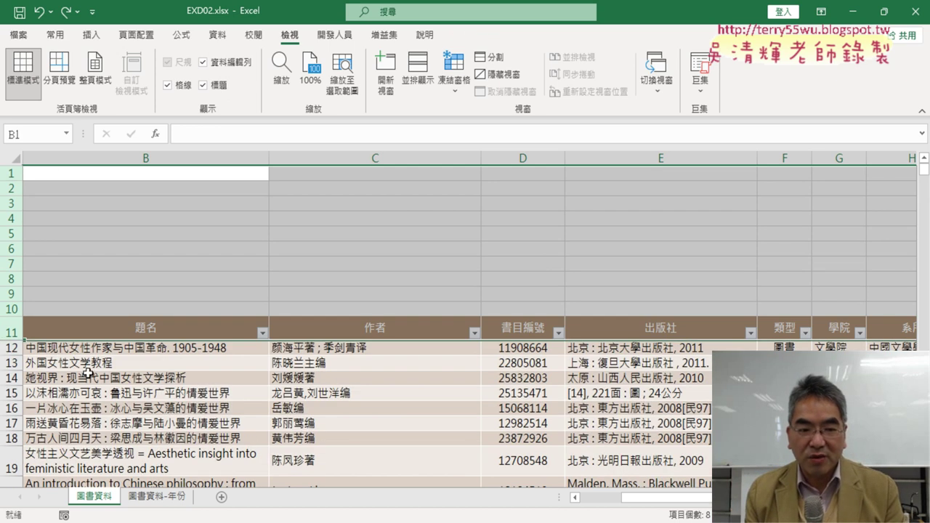
scroll(334, 421, "down", 5)
scroll(334, 421, "down", 9)
scroll(334, 421, "down", 9)
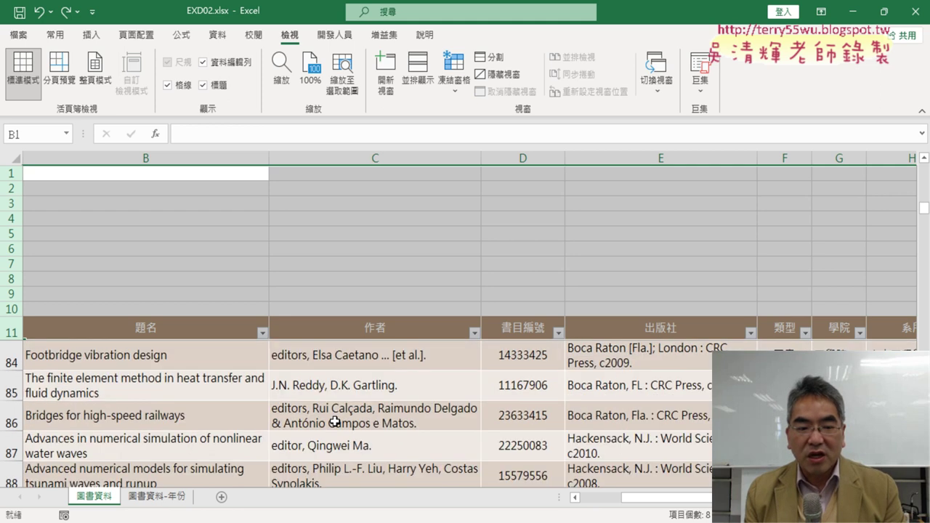
scroll(334, 421, "down", 10)
scroll(334, 421, "down", 8)
scroll(334, 422, "up", 2)
scroll(334, 421, "up", 11)
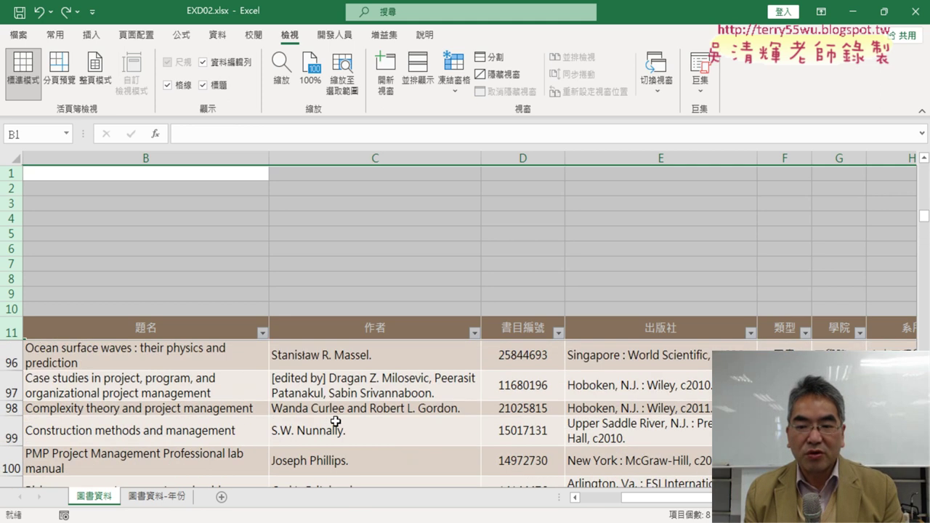
scroll(334, 421, "up", 11)
scroll(336, 422, "up", 11)
scroll(336, 422, "up", 6)
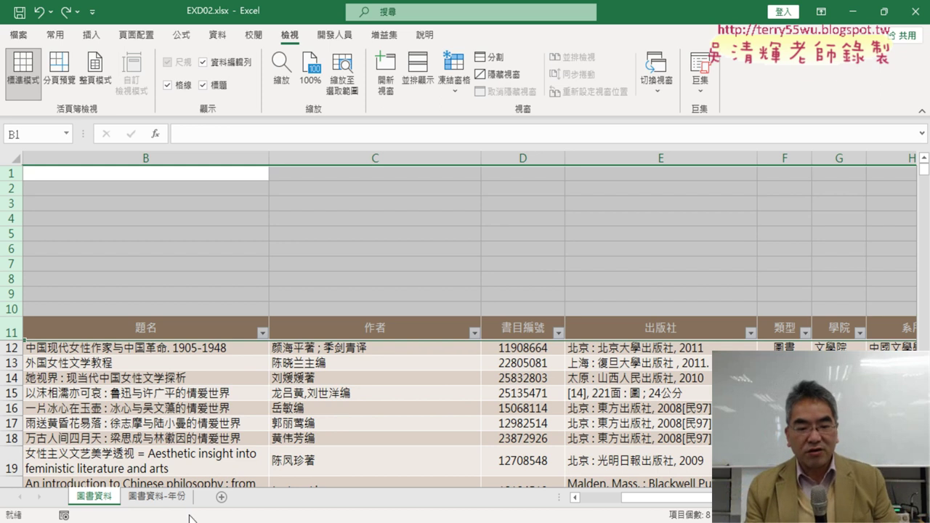
key("alt+Tab")
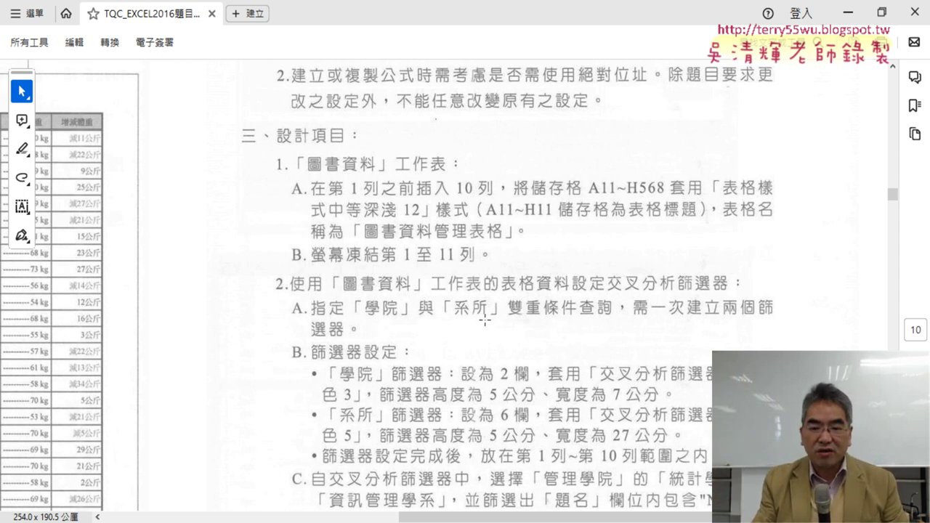
Read the exam PDF's design items, then minimize Acrobat to return to Excel
scroll(481, 316, "down", 1)
scroll(465, 374, "down", 1)
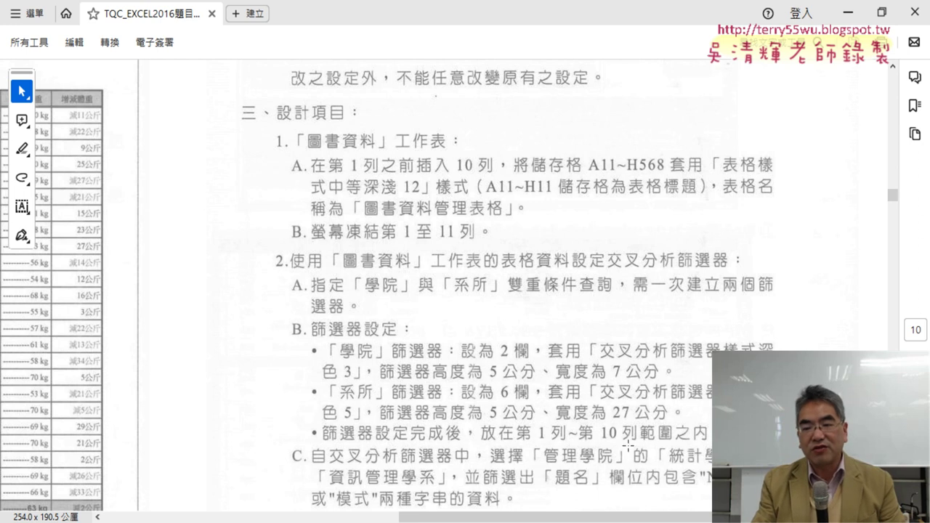
left_click(847, 12)
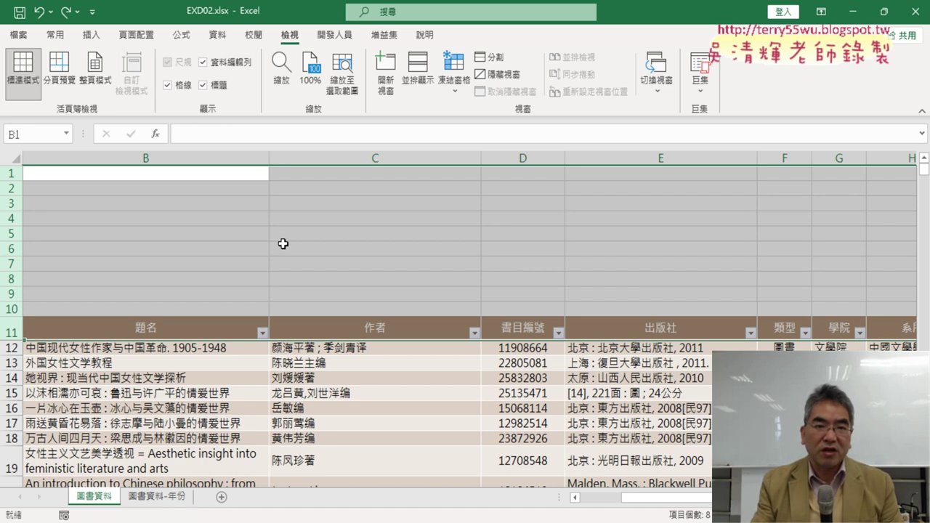
Try inserting a slicer from outside the table, then close the connections window that appears
left_click(92, 35)
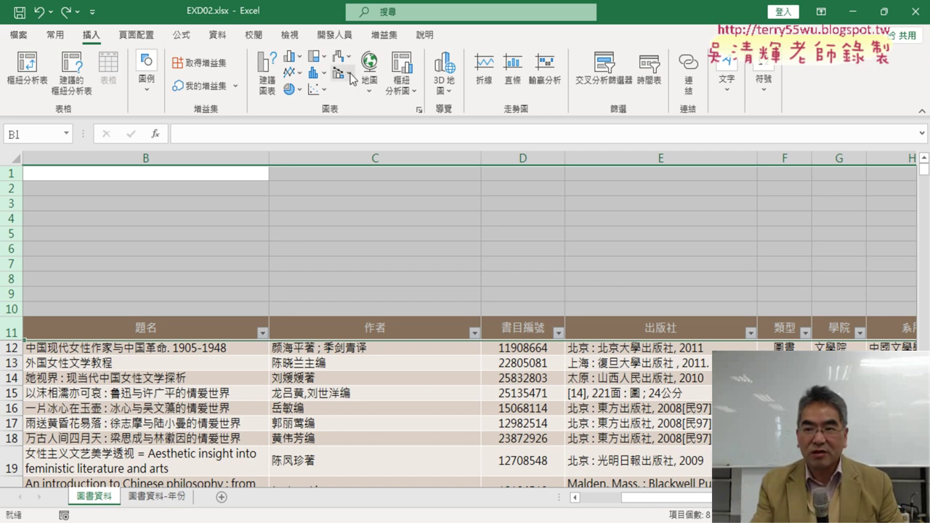
left_click(602, 84)
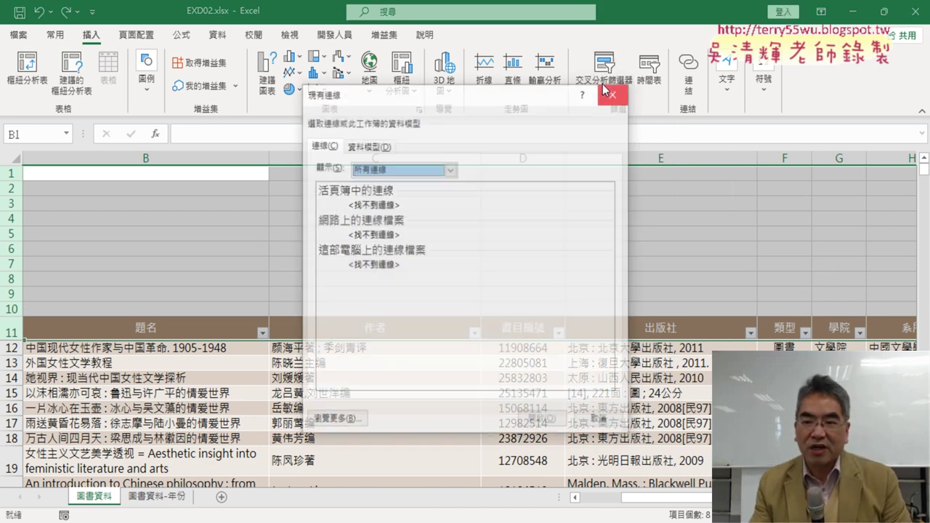
left_click(367, 146)
left_click(328, 144)
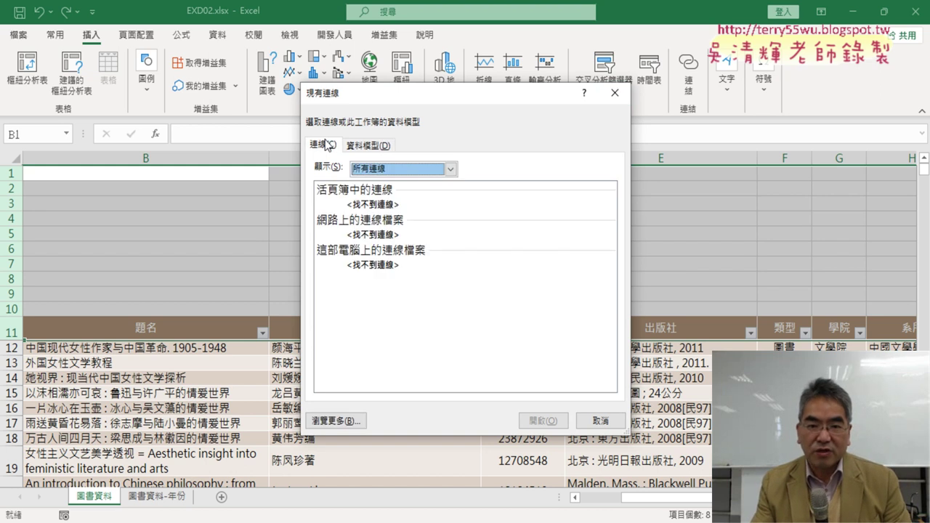
left_click(615, 93)
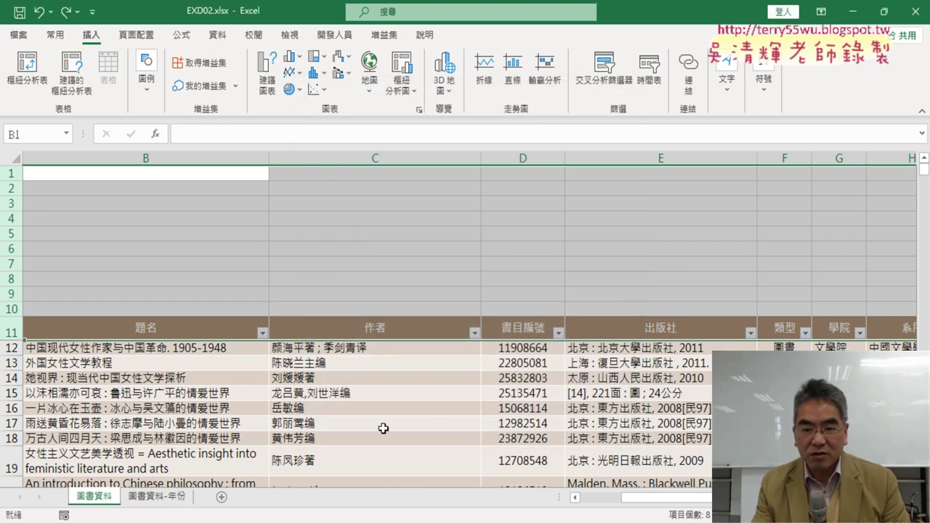
Select a cell inside the book table and open the Insert Slicers field list
left_click(355, 409)
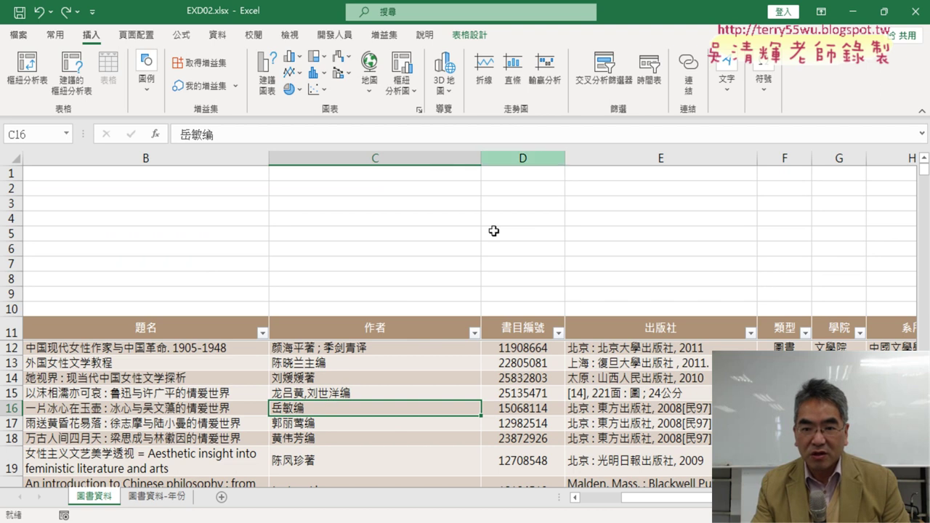
left_click(317, 258)
left_click(303, 435)
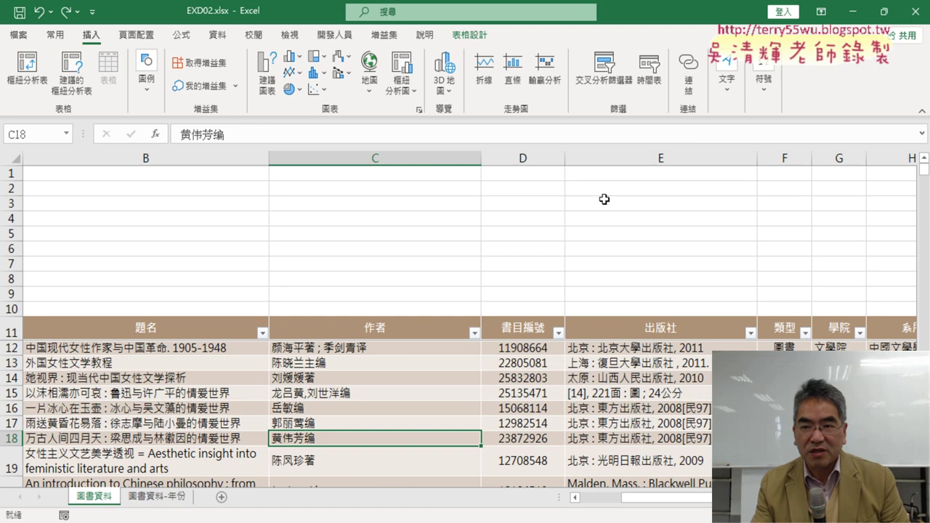
left_click(621, 77)
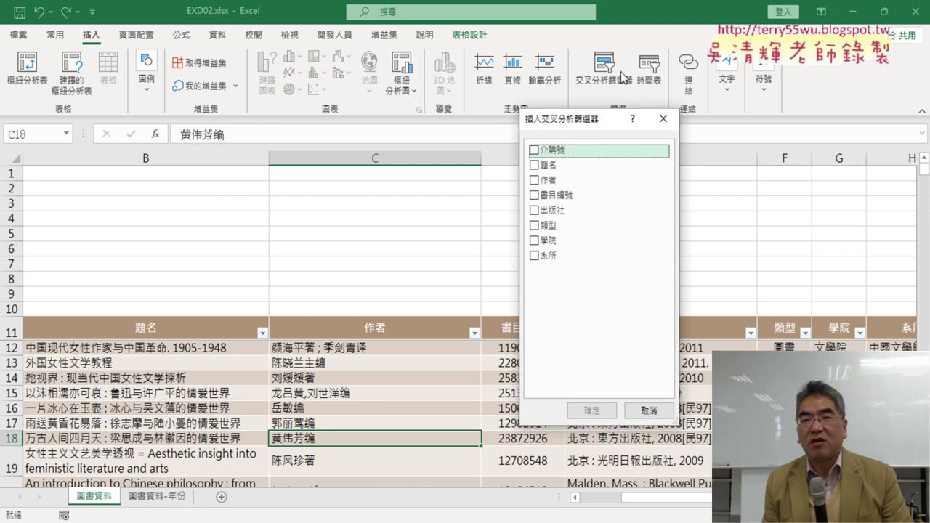
Retry Insert Slicer from empty cells B5 and B3, closing the connections window again
left_click(662, 118)
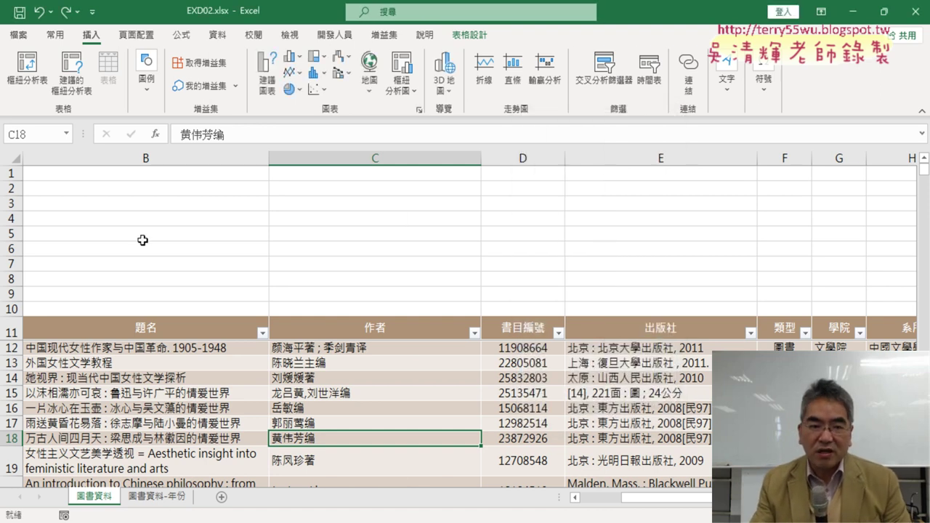
left_click(142, 239)
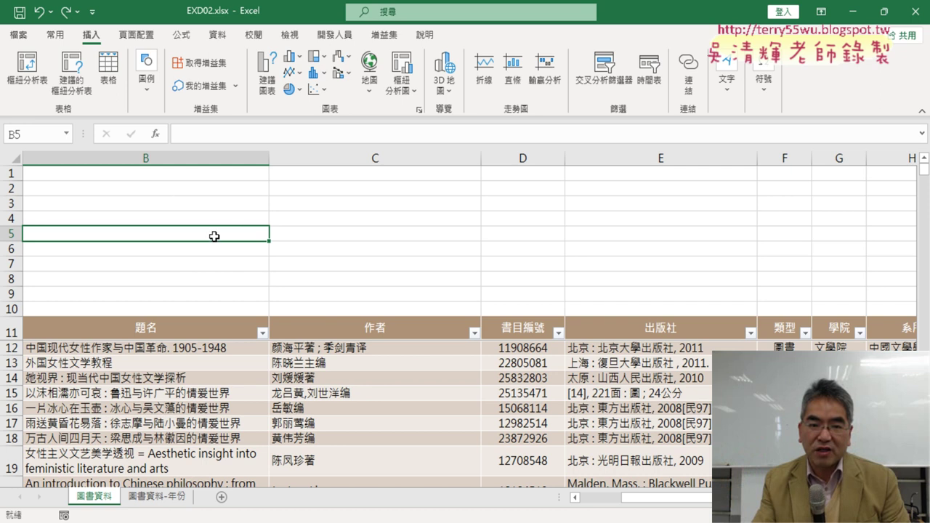
left_click(188, 208)
left_click(625, 89)
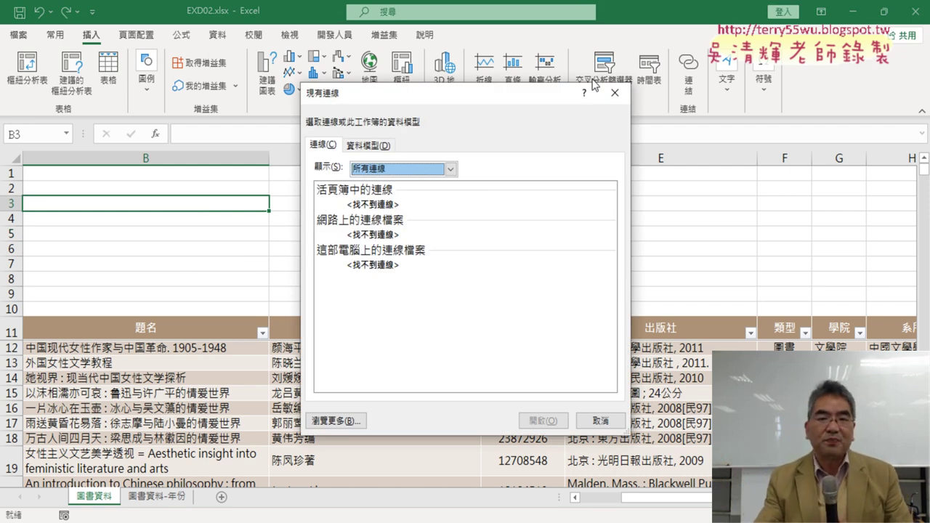
left_click(615, 93)
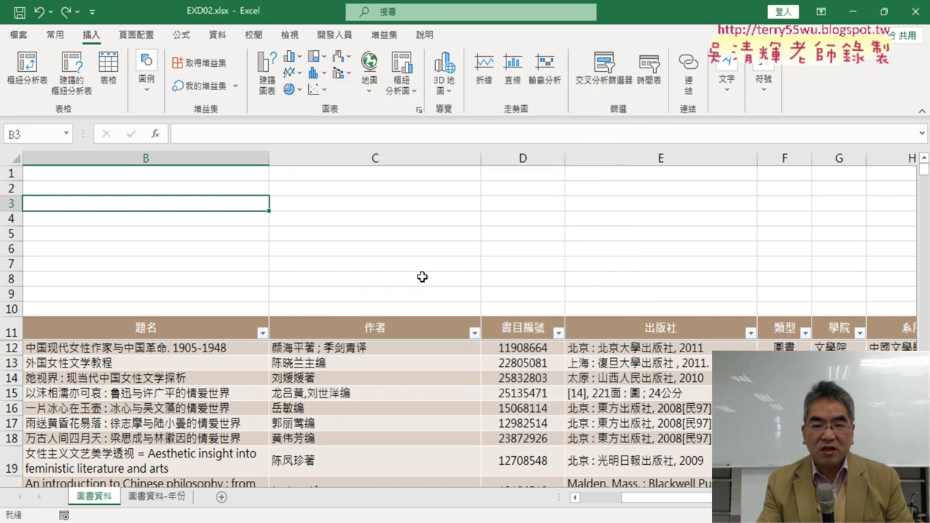
From a table cell, open Insert Slicers and tick the 學院 and 系所 fields
left_click(151, 407)
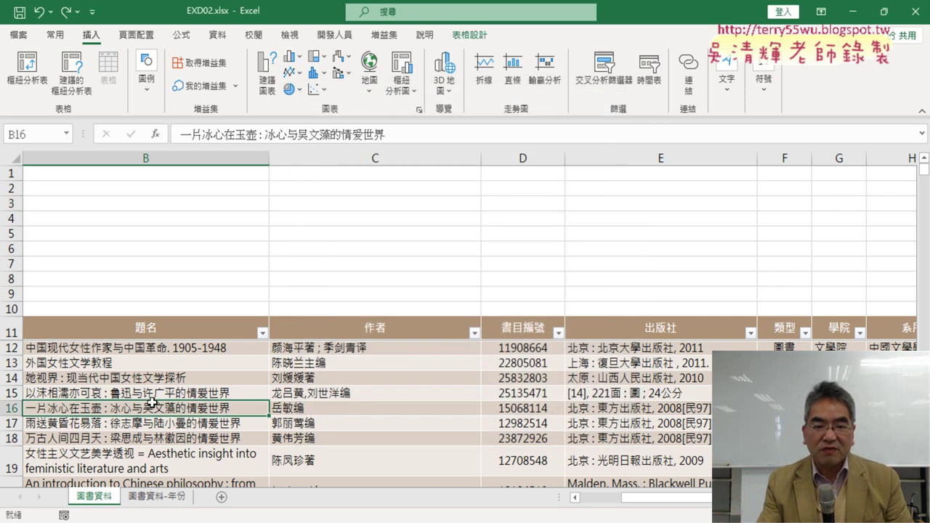
left_click(610, 84)
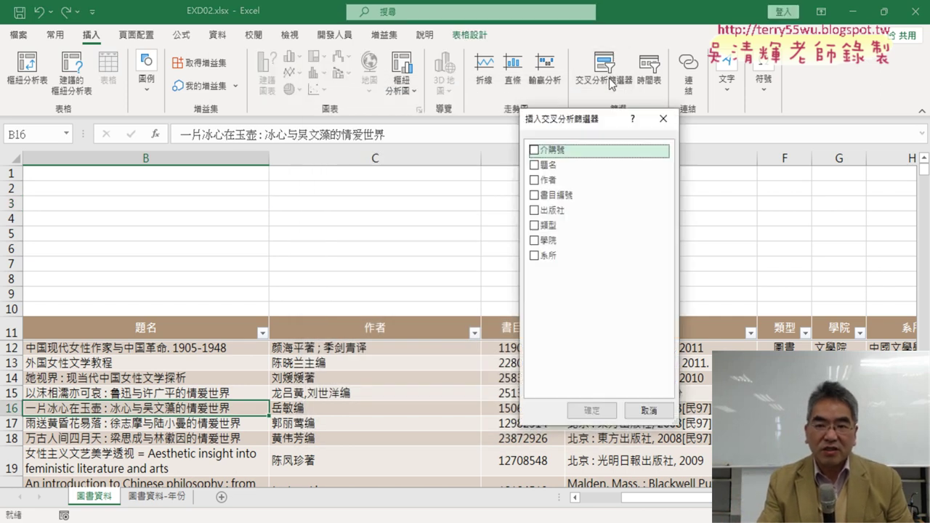
left_click(534, 240)
left_click(535, 255)
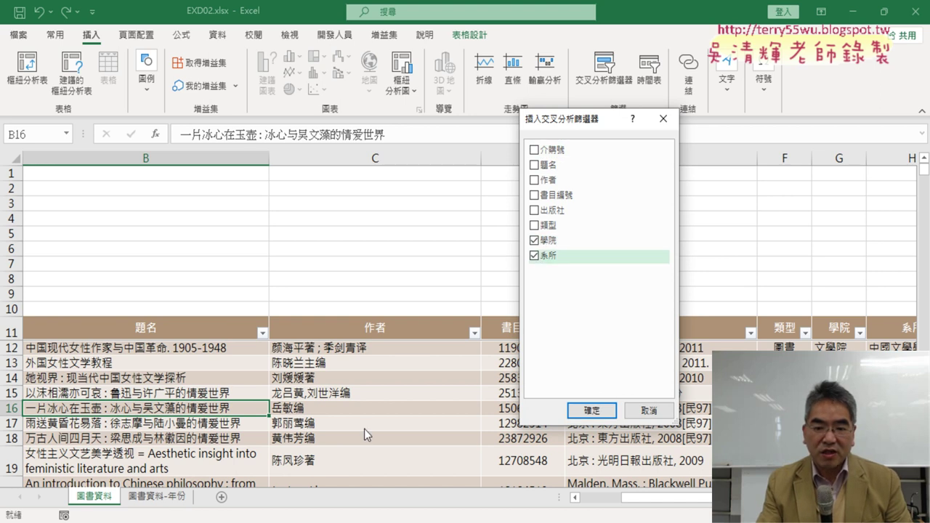
key("alt+Tab")
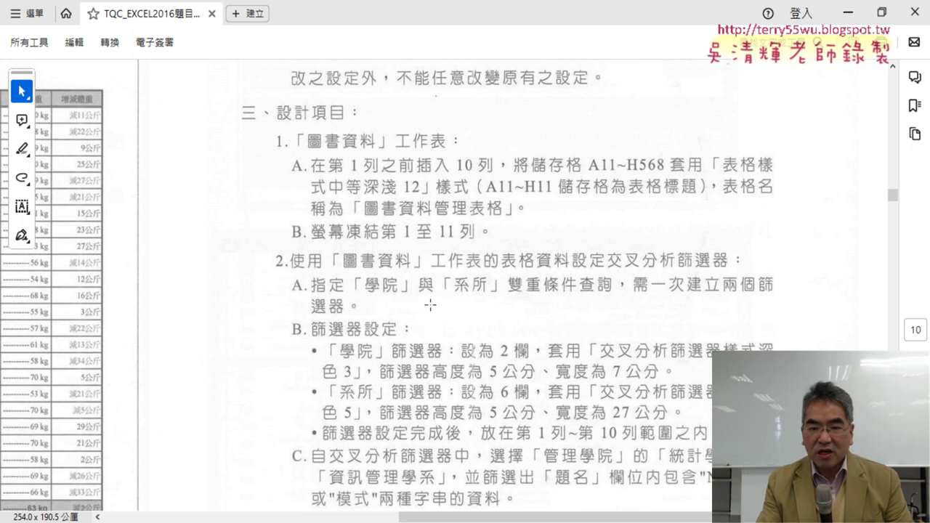
key("alt+Tab")
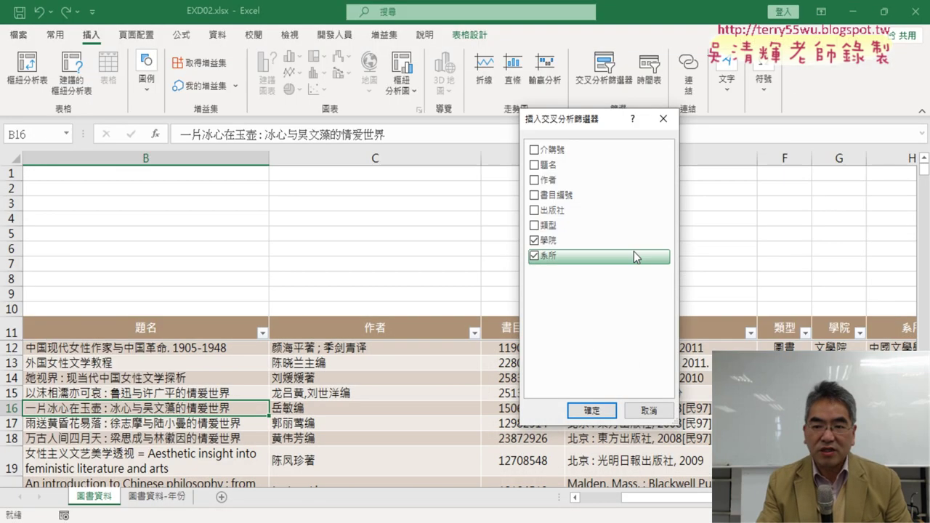
Create the 學院 and 系所 slicers and place them side by side in columns B and C
left_click(594, 410)
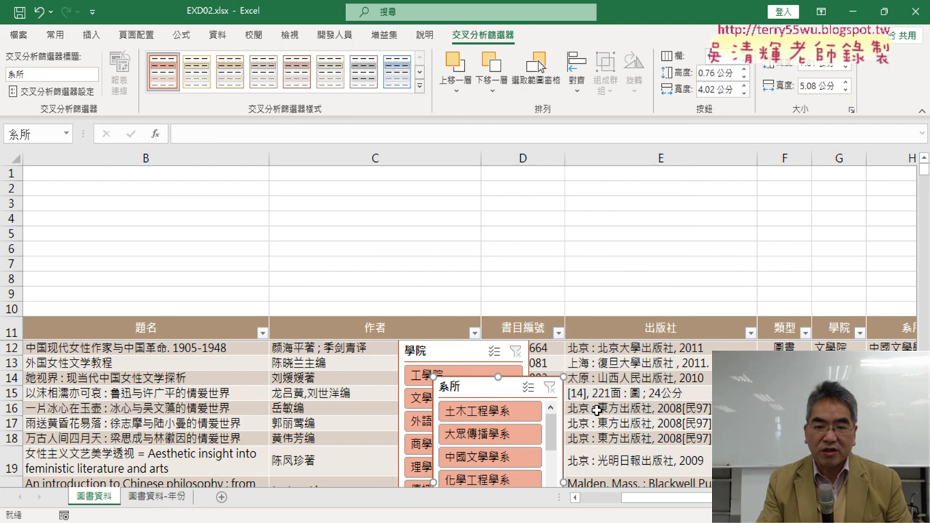
mouse_move(396, 348)
left_mouse_down()
mouse_move(313, 290)
mouse_move(436, 349)
mouse_move(152, 202)
left_mouse_up()
left_click(453, 352)
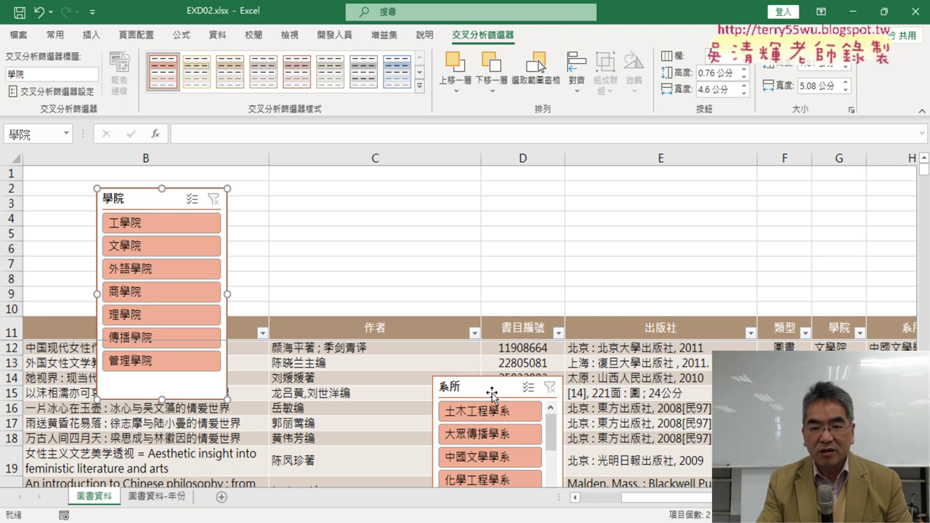
left_click(492, 393)
left_click(492, 392)
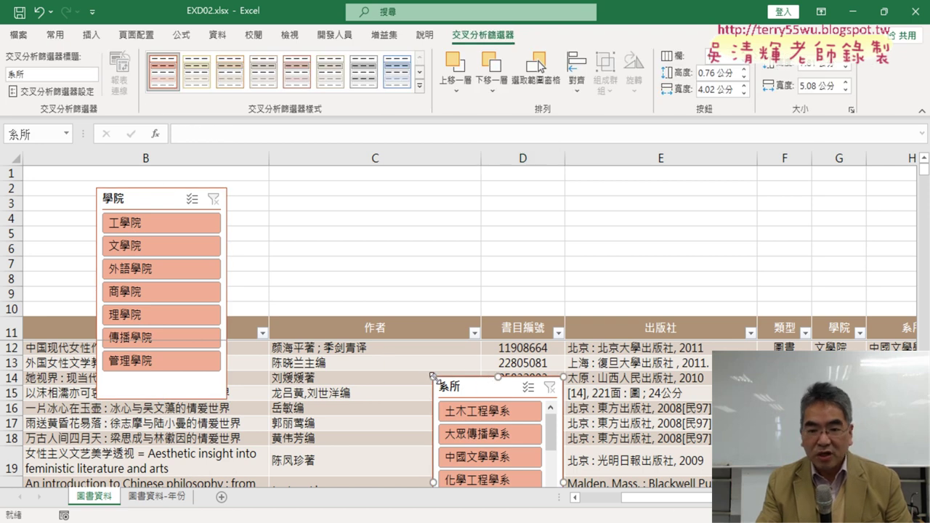
left_click_drag(478, 385, 303, 200)
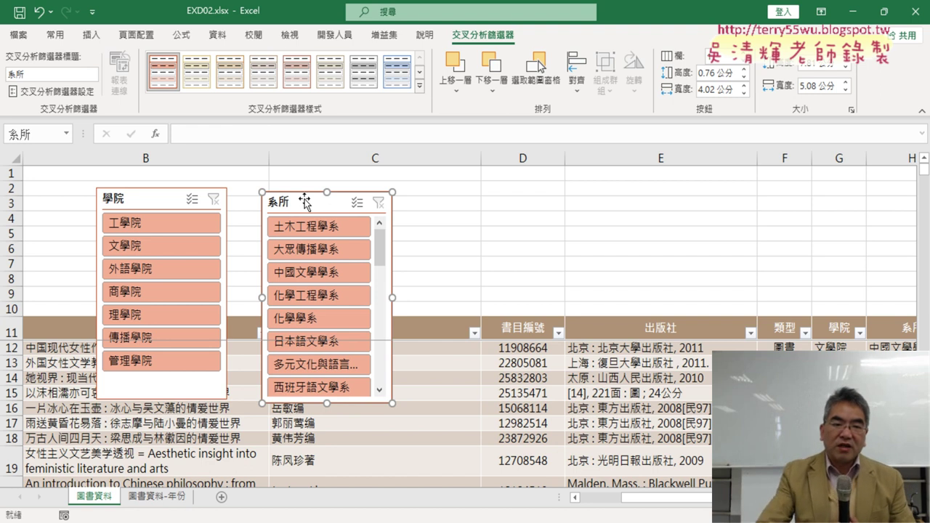
left_click(166, 205)
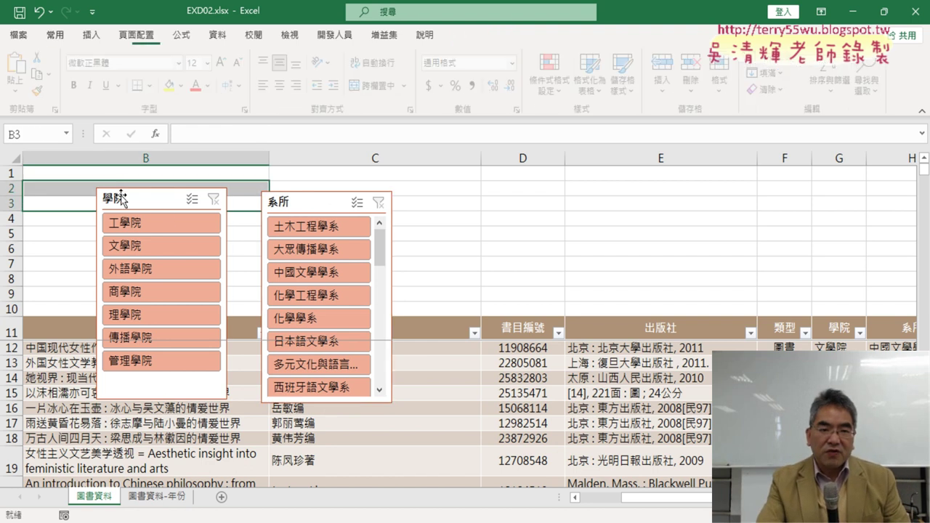
left_click_drag(167, 207, 108, 194)
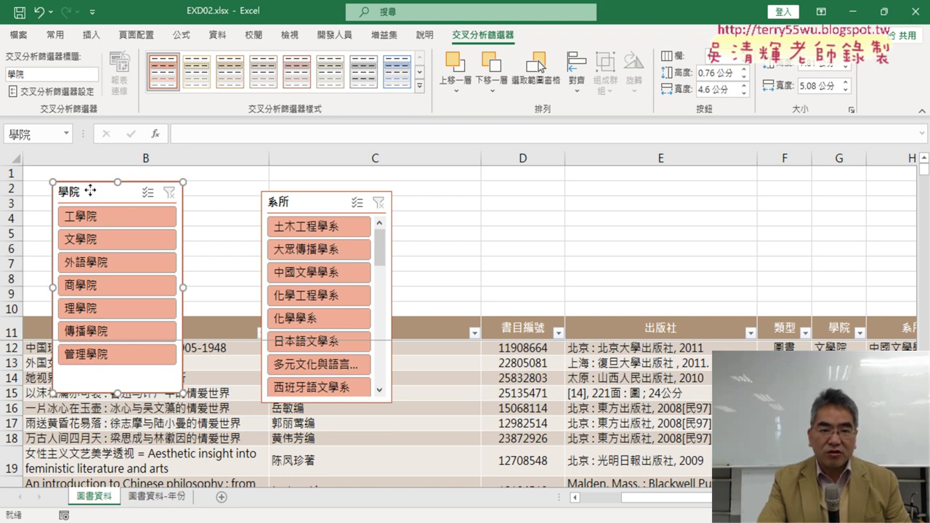
Apply Slicer Style Dark 3 to the 學院 slicer and nudge it slightly left
left_click(419, 86)
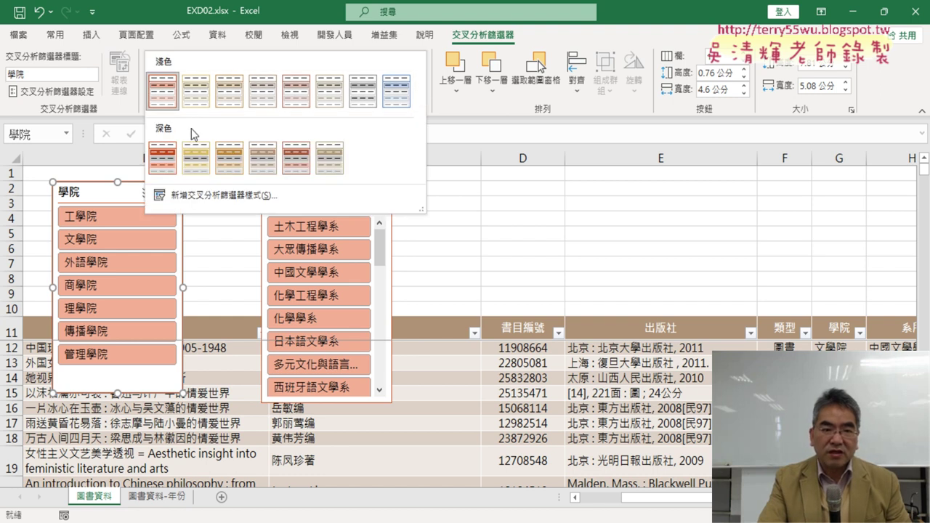
left_click(229, 161)
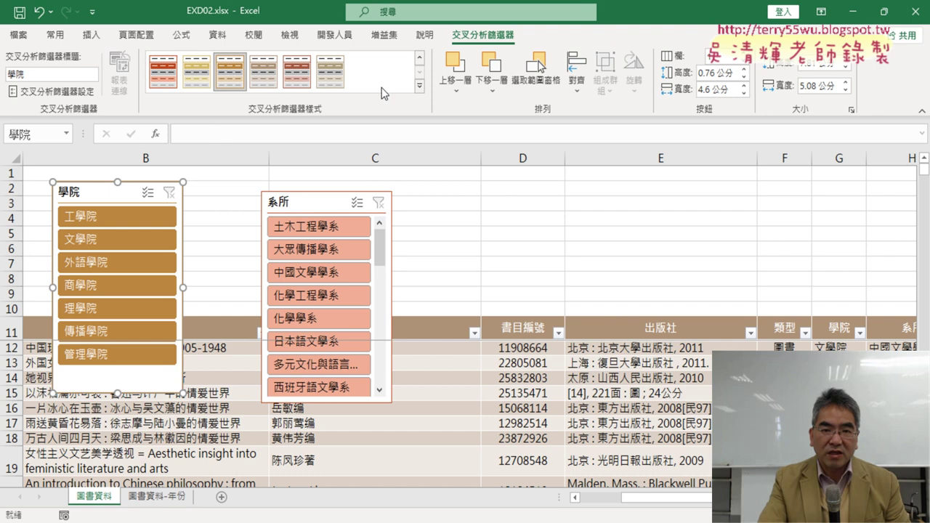
left_click(419, 86)
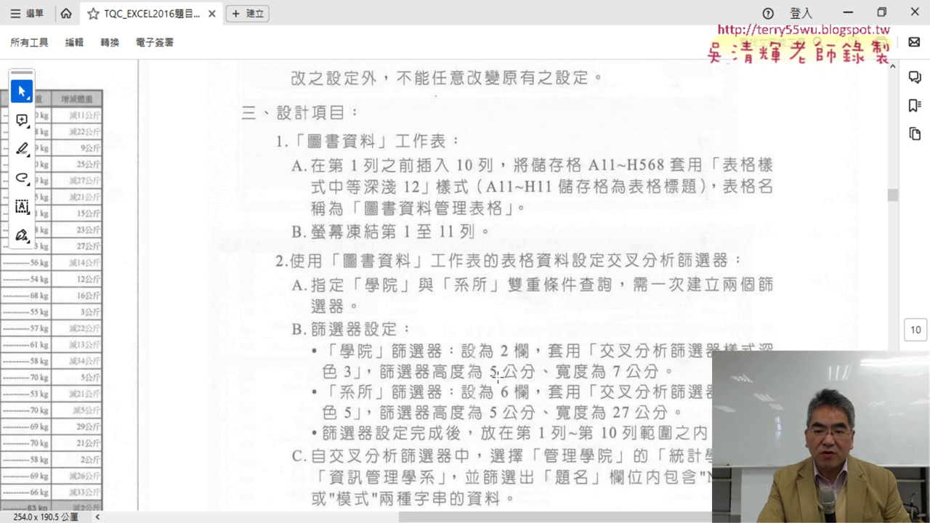
left_click(843, 9)
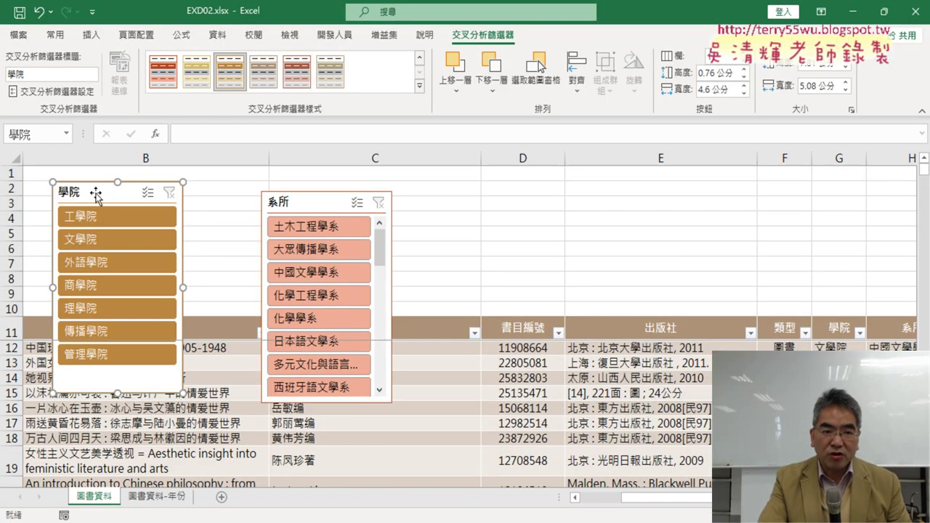
left_click_drag(85, 192, 74, 193)
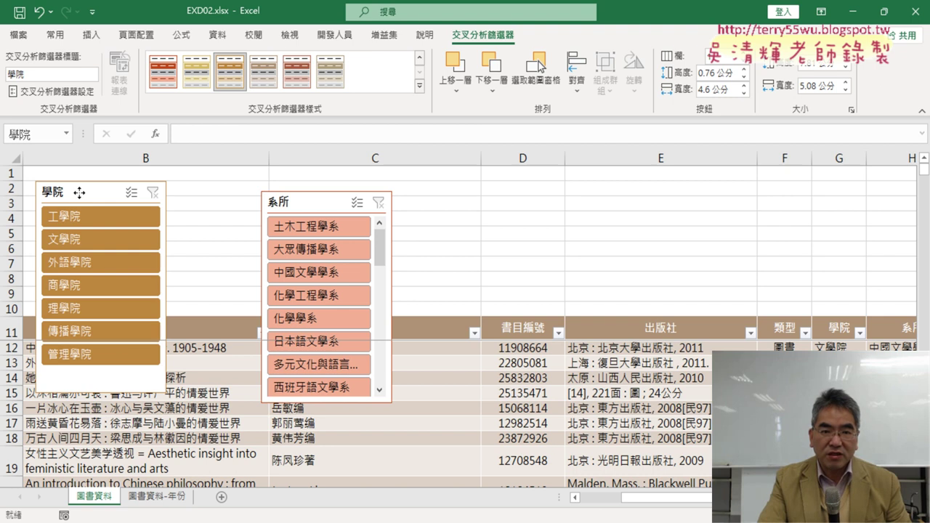
left_click(420, 86)
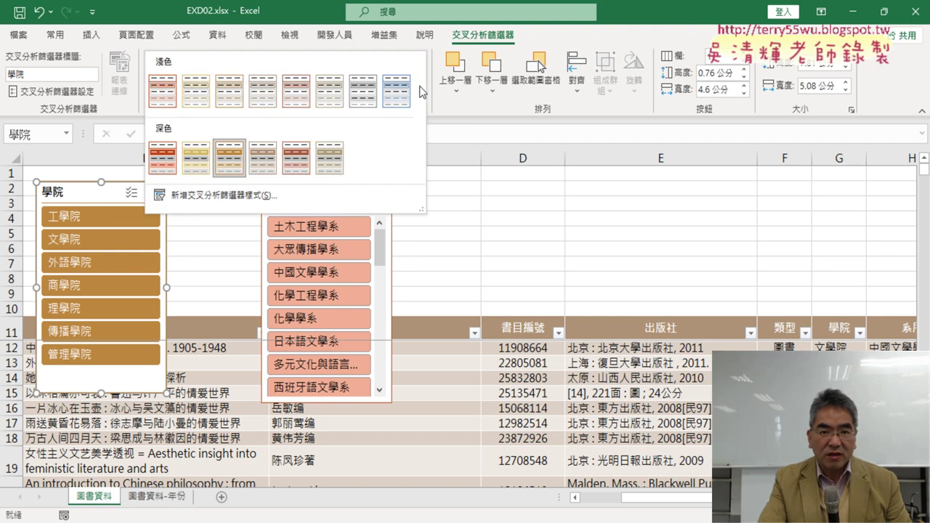
left_click(231, 164)
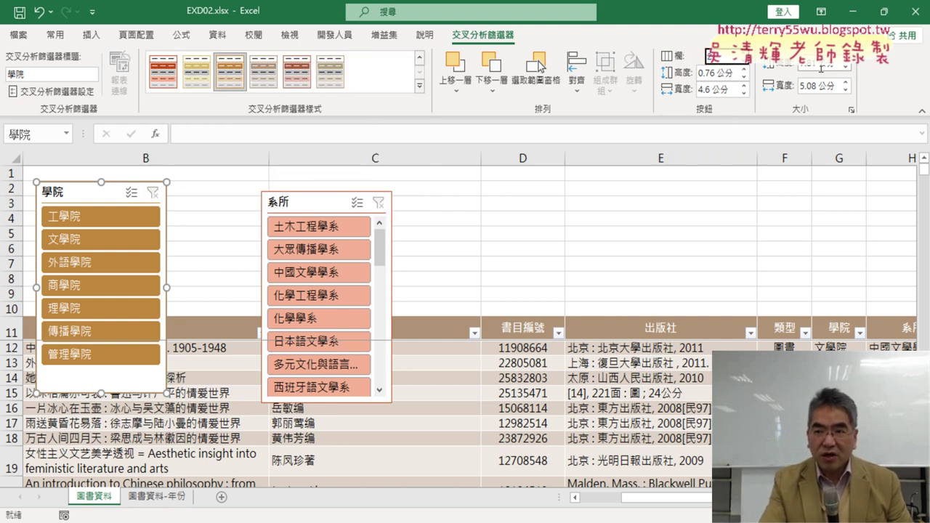
Set the 學院 slicer width to 7 公分 and move it up to start at row 1
left_click(837, 87)
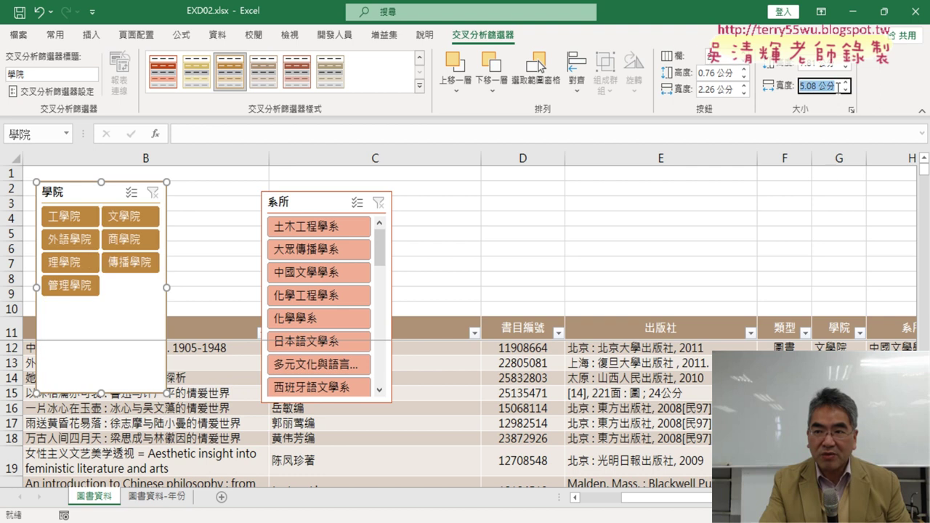
type("7")
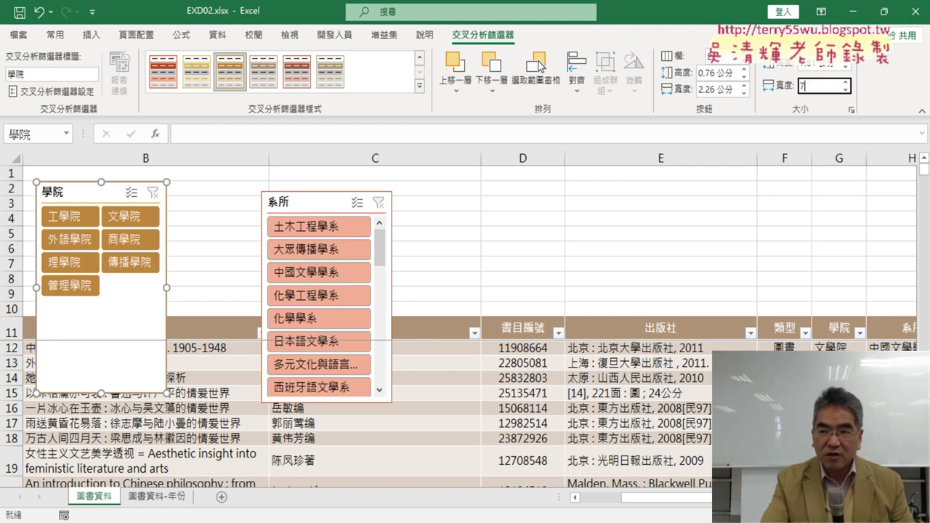
key("Return")
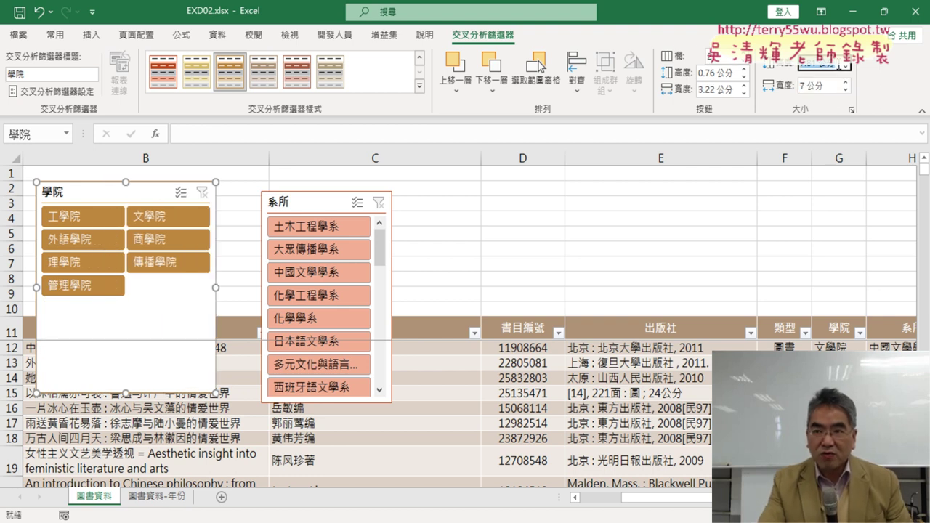
left_click(832, 84)
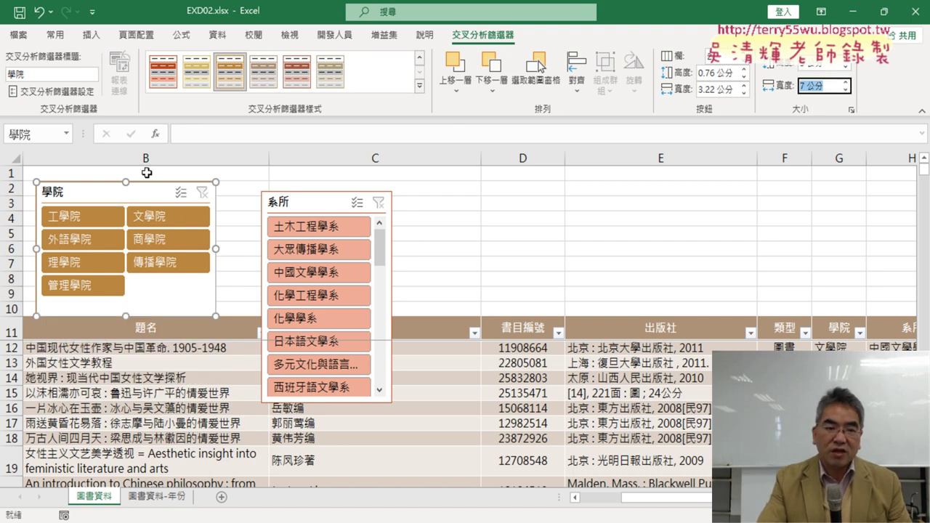
left_click_drag(134, 191, 130, 179)
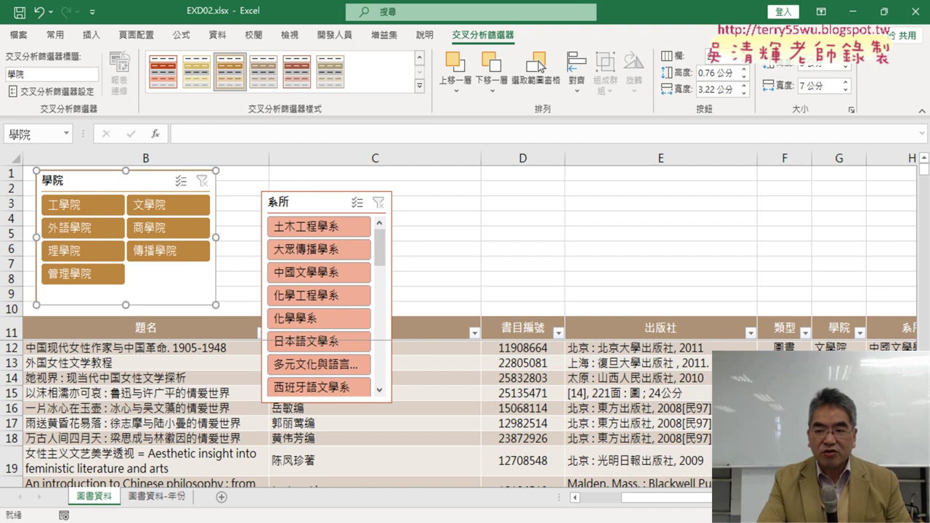
scroll(464, 327, "right", 1)
Filter the table to 文學院 with the 學院 slicer, check the results, then clear the filter
scroll(465, 327, "left", 1)
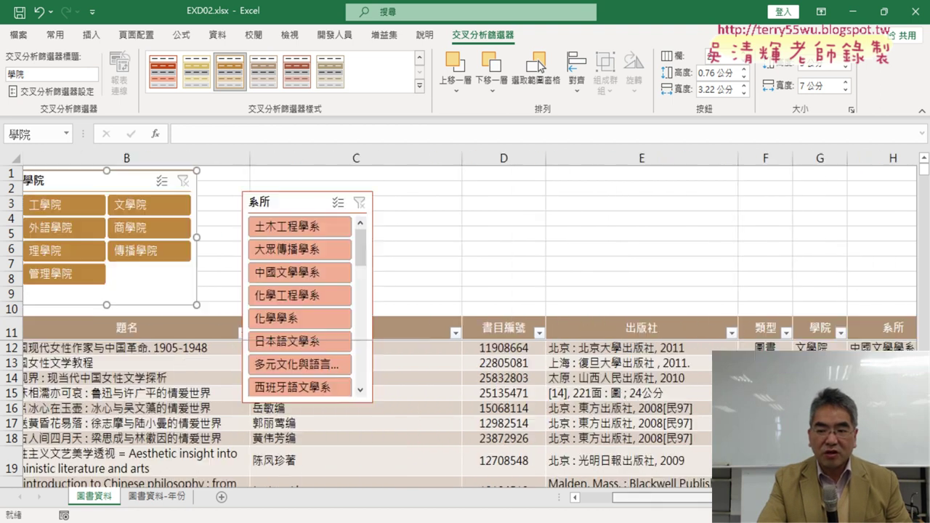
scroll(464, 327, "left", 1)
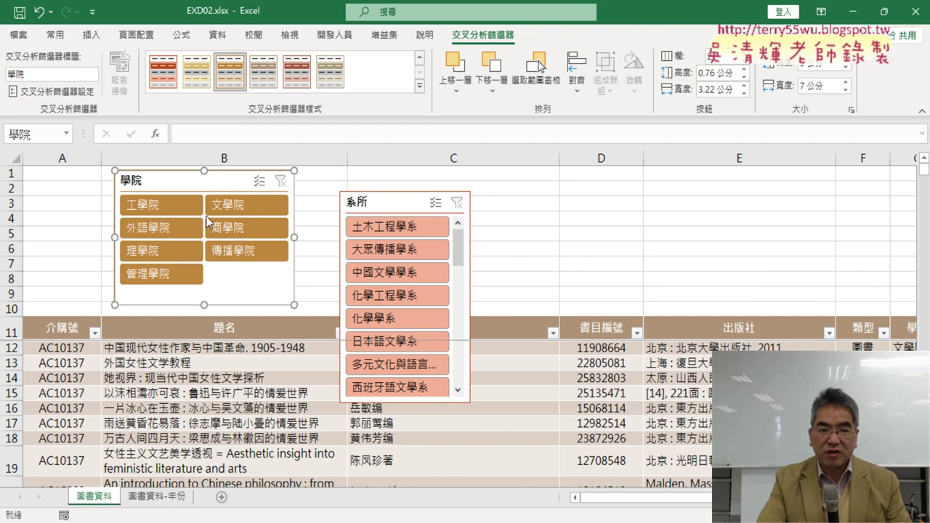
left_click(241, 207)
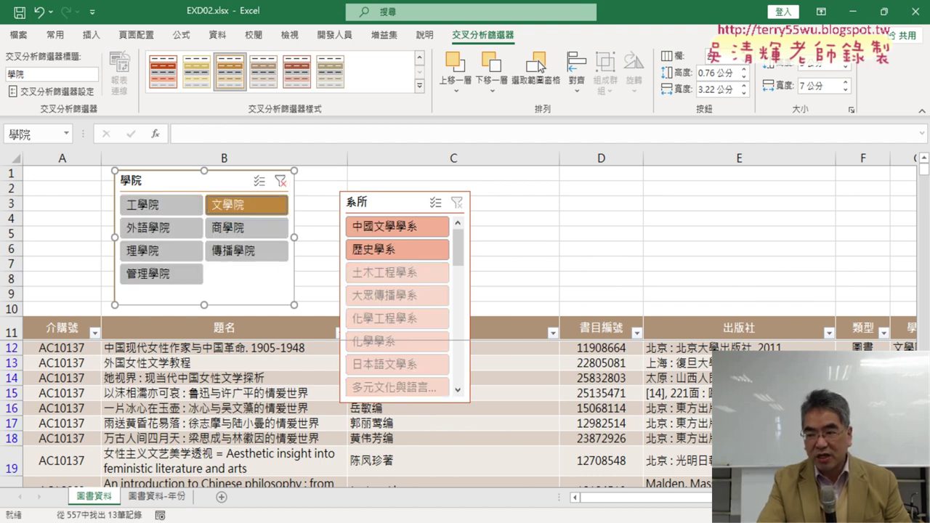
left_click(738, 363)
scroll(363, 414, "down", 5)
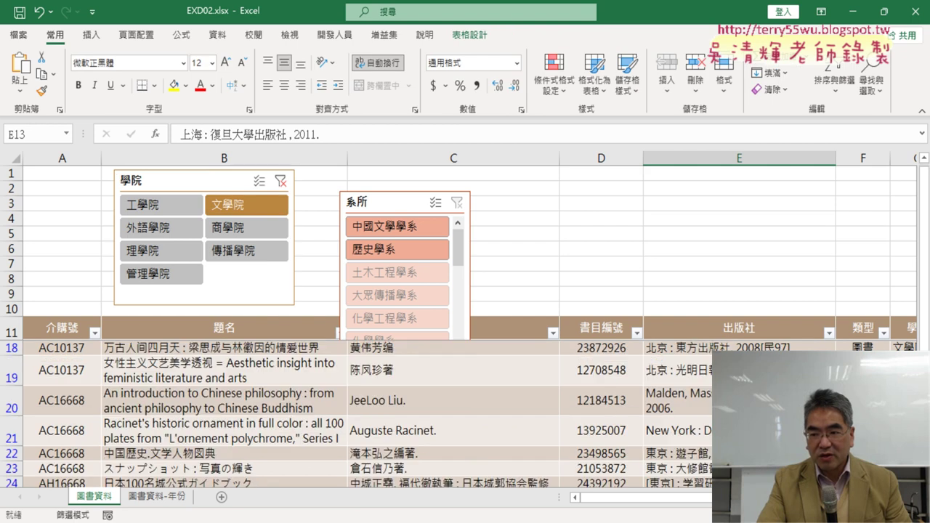
scroll(363, 414, "up", 2)
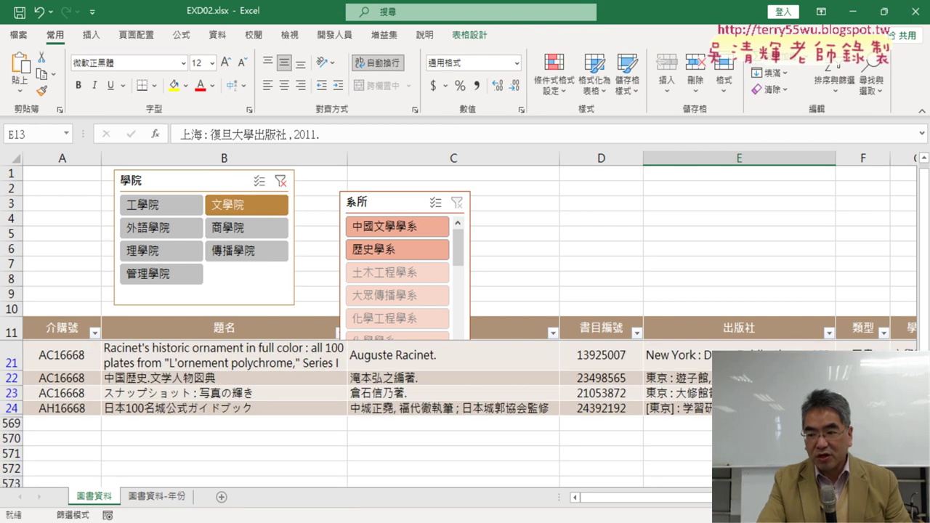
scroll(465, 327, "right", 1)
scroll(465, 327, "left", 1)
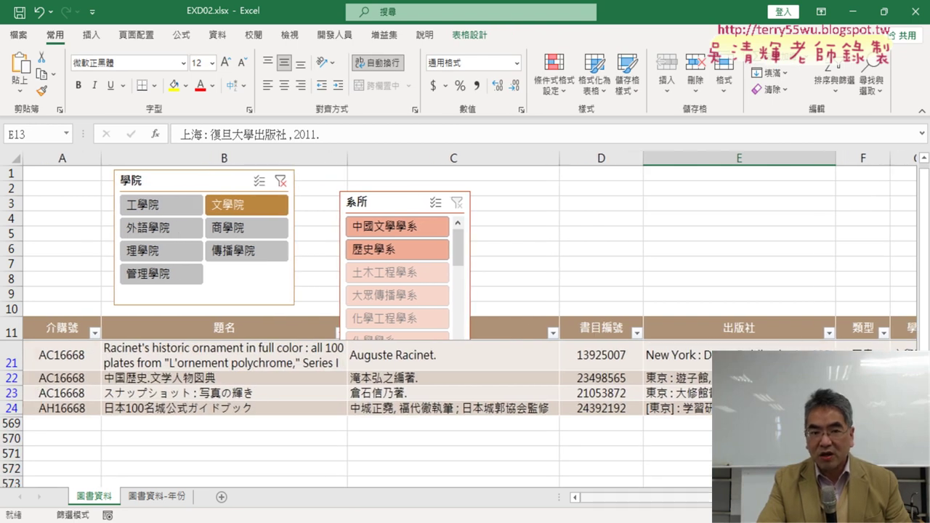
left_click(281, 183)
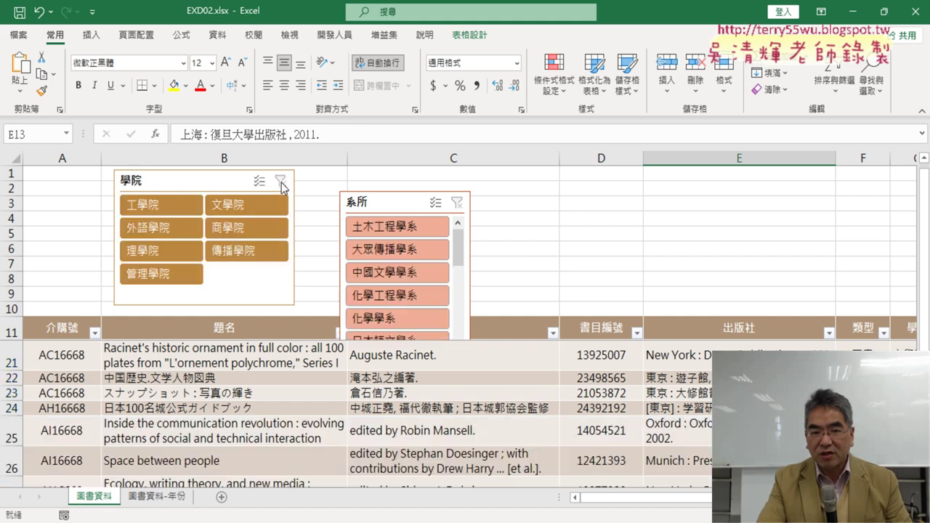
Filter to 商學院, clear it again, and move the 學院 slicer to column A
left_click(242, 230)
left_click_drag(624, 498, 656, 499)
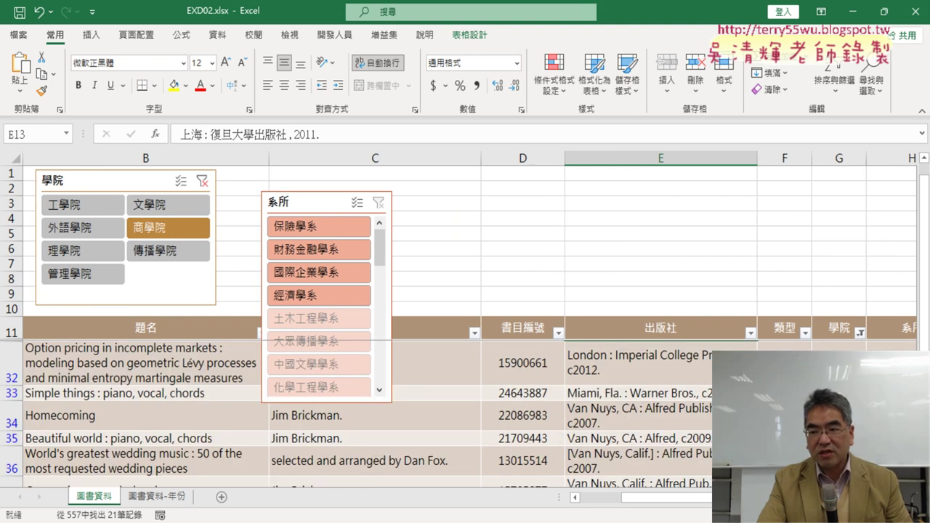
left_click_drag(653, 498, 625, 498)
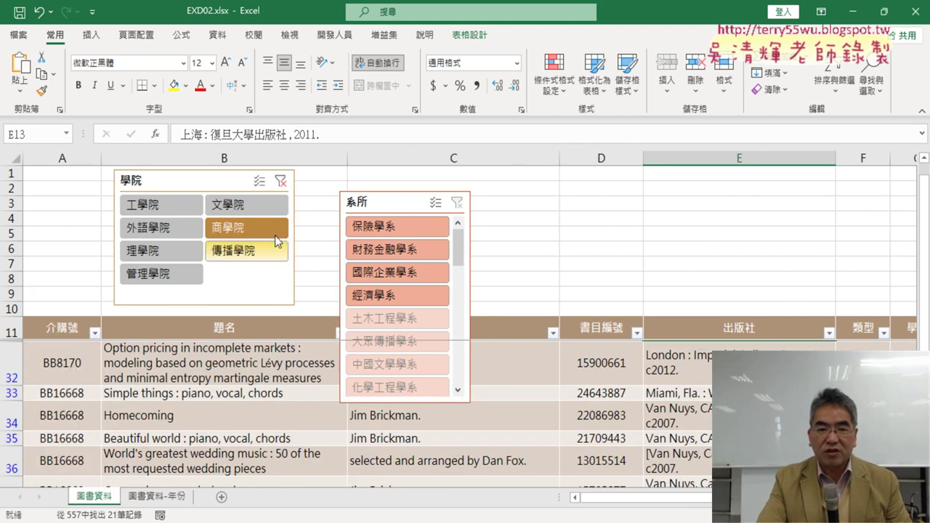
left_click(281, 182)
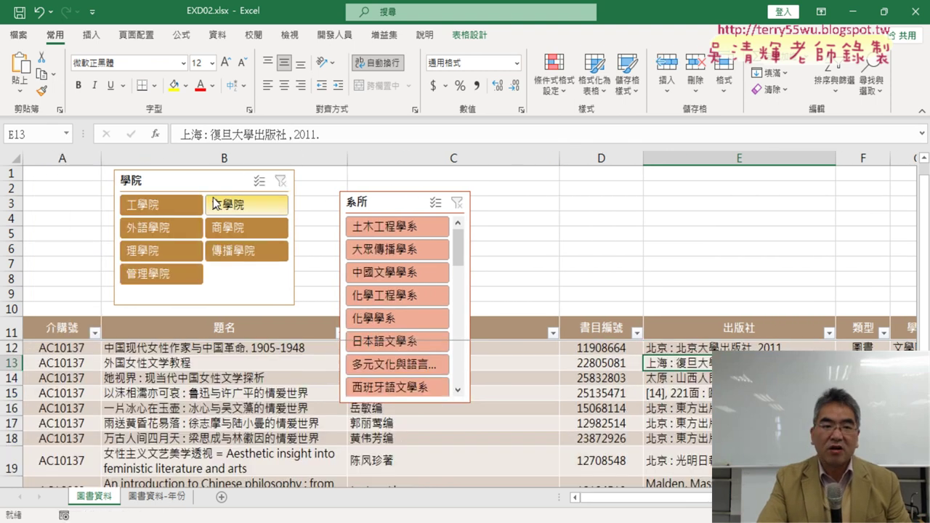
left_click_drag(180, 184, 94, 183)
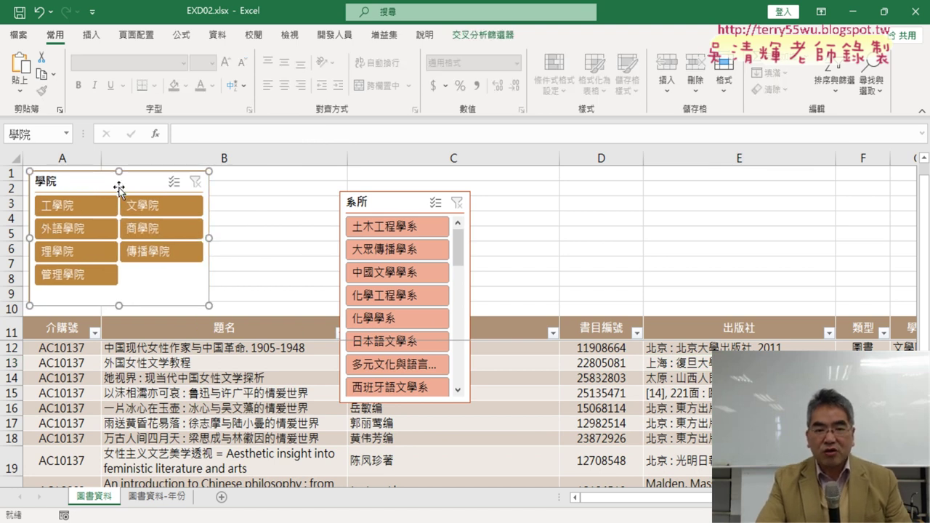
Select the 系所 slicer, show its Slicer tab, and switch to the instructions PDF
key("Escape")
left_click(384, 206)
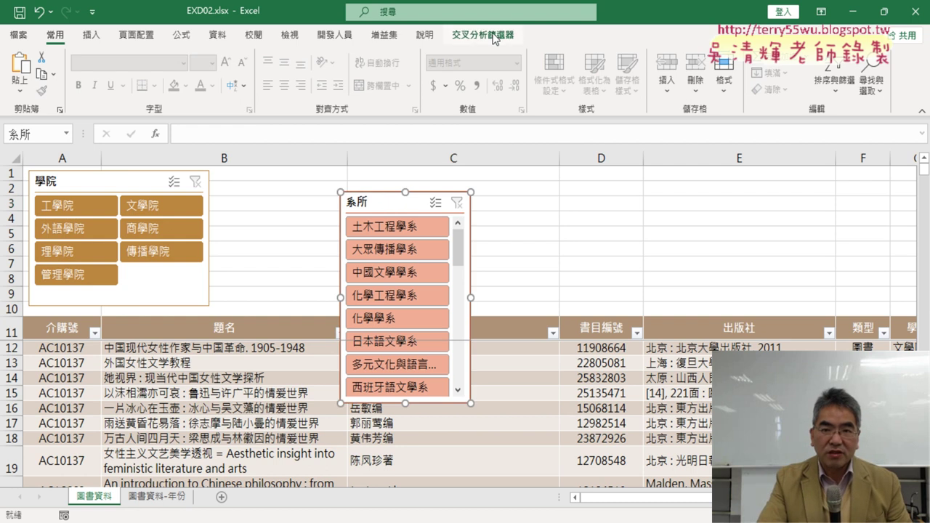
left_click(493, 38)
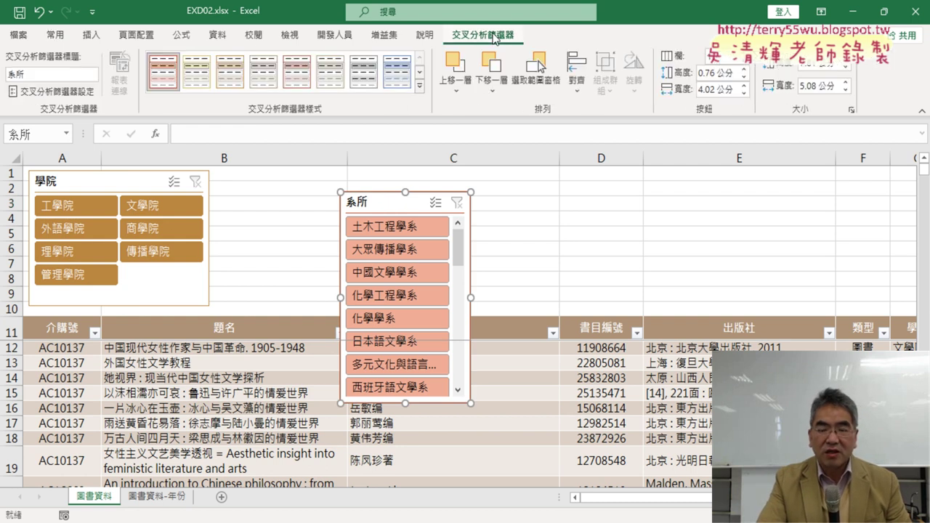
key("alt+Tab")
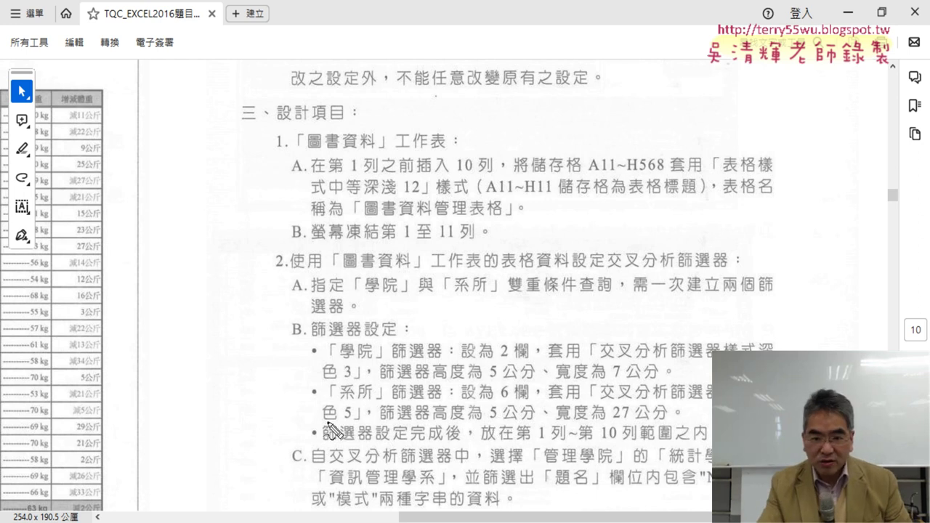
Underline the 系所 slicer specs (深色 5, 6 欄, 5 公分), then clear the ink and return to Excel
left_click_drag(322, 420, 356, 421)
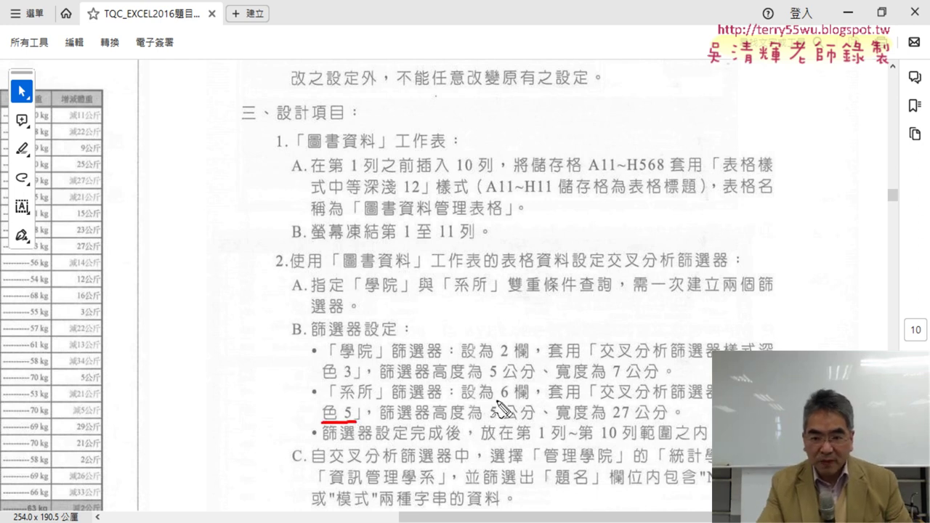
left_click_drag(488, 399, 532, 398)
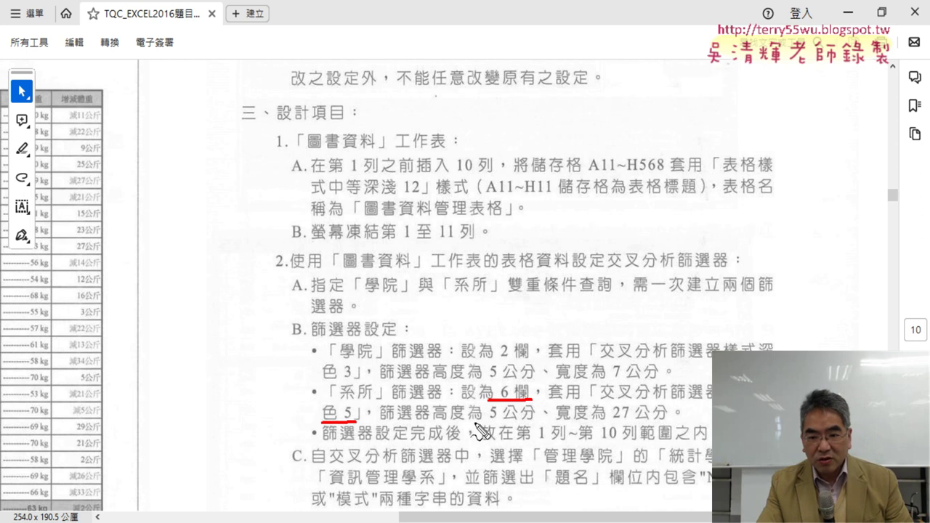
left_click_drag(434, 420, 678, 419)
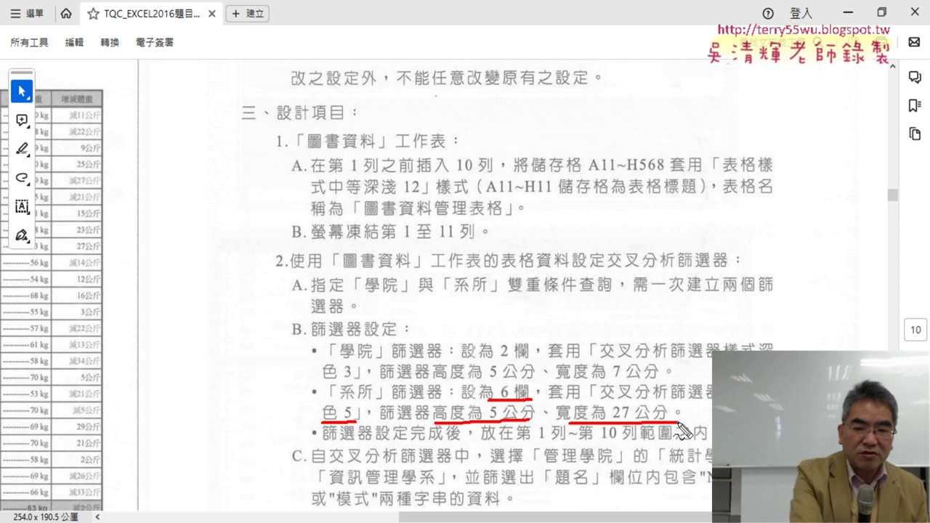
key("Escape")
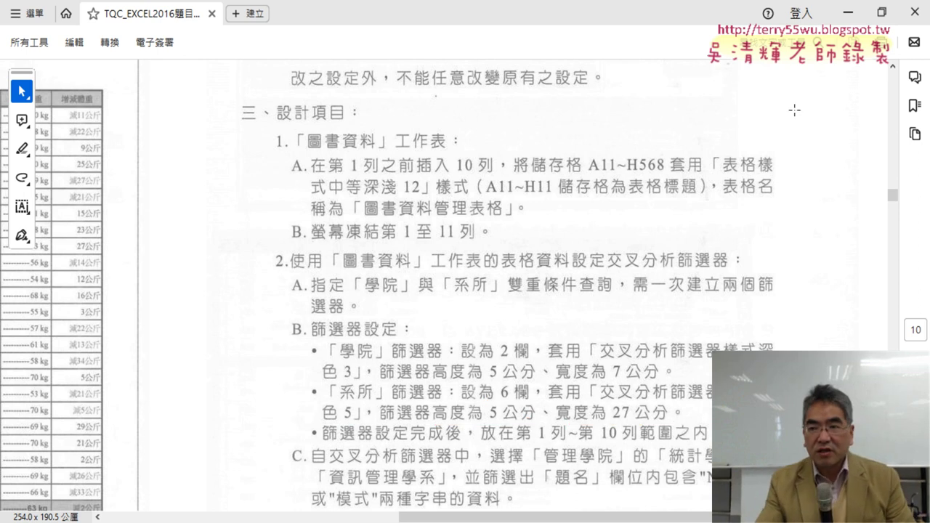
key("alt+Tab")
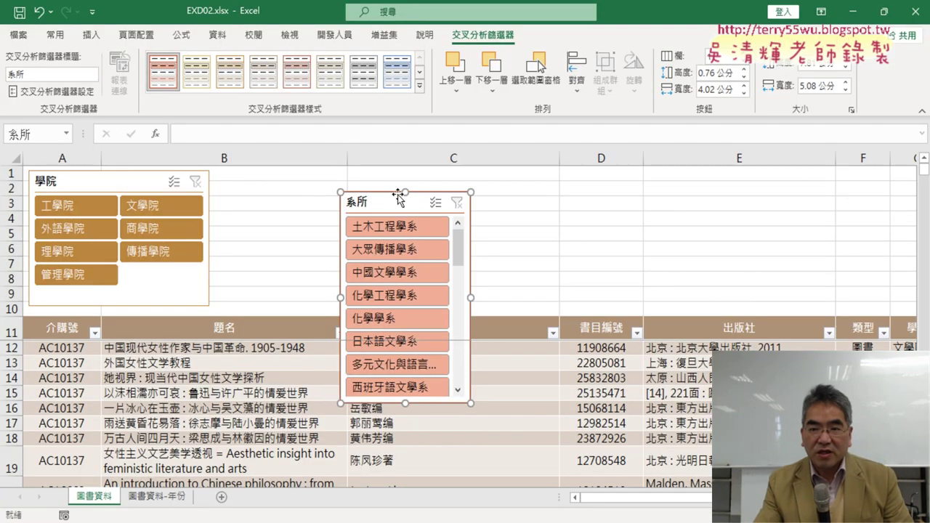
Give the 系所 slicer dark style 5 and a 6-column layout
left_click(419, 86)
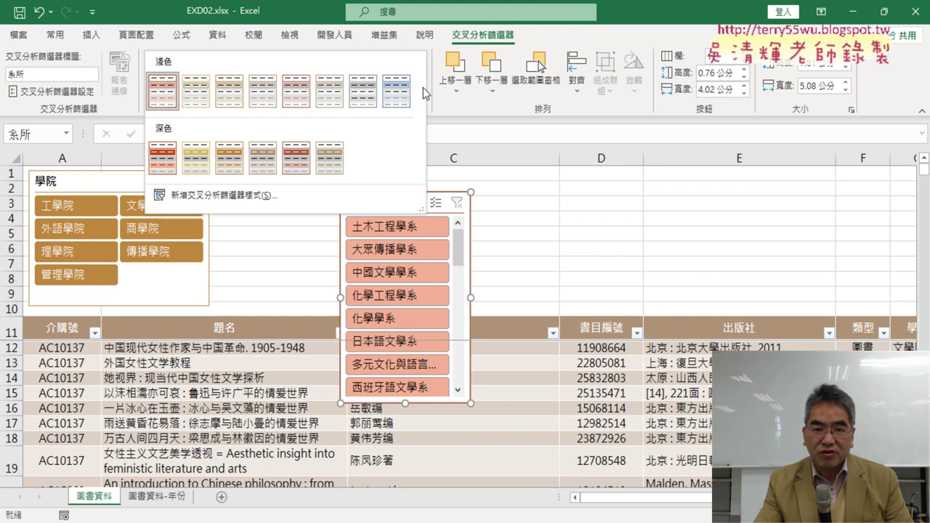
left_click(297, 165)
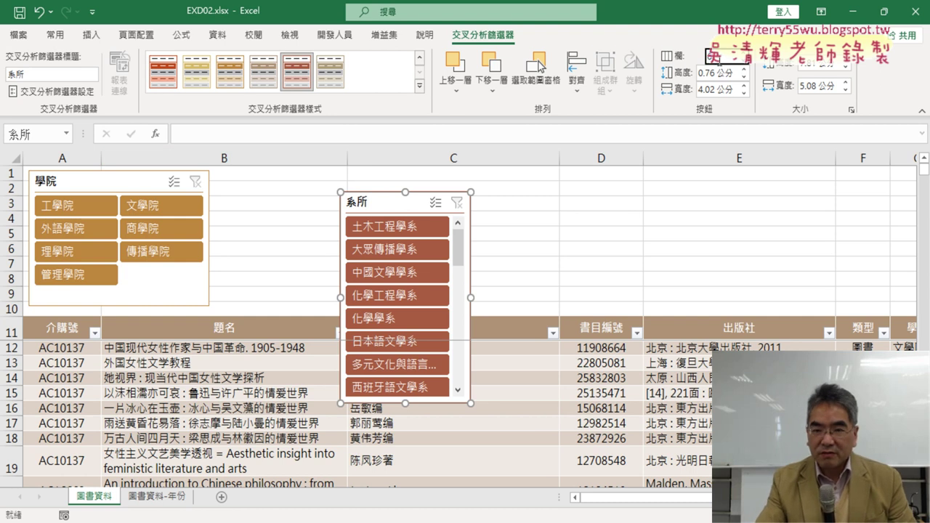
key("Return")
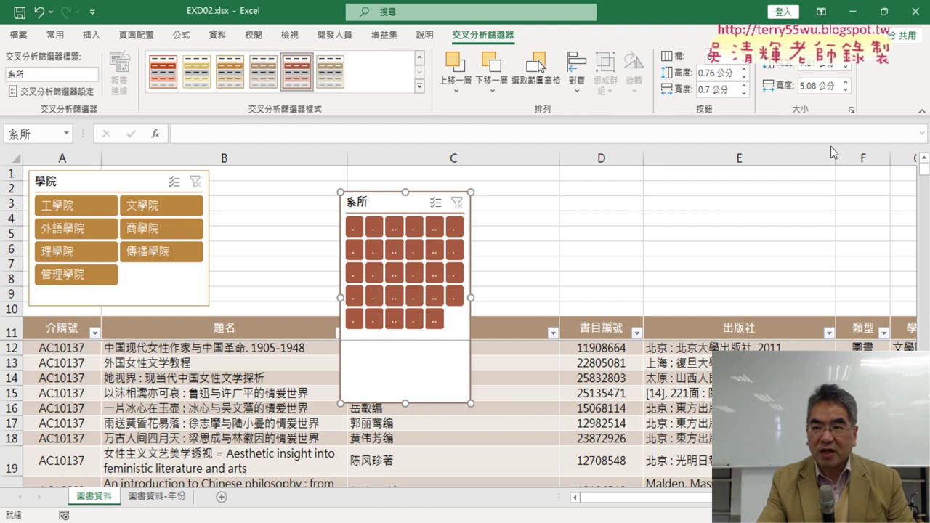
Resize the 系所 slicer to 5.2 height and 27 公分 width, and move it beside the 學院 slicer
triple_click(820, 64)
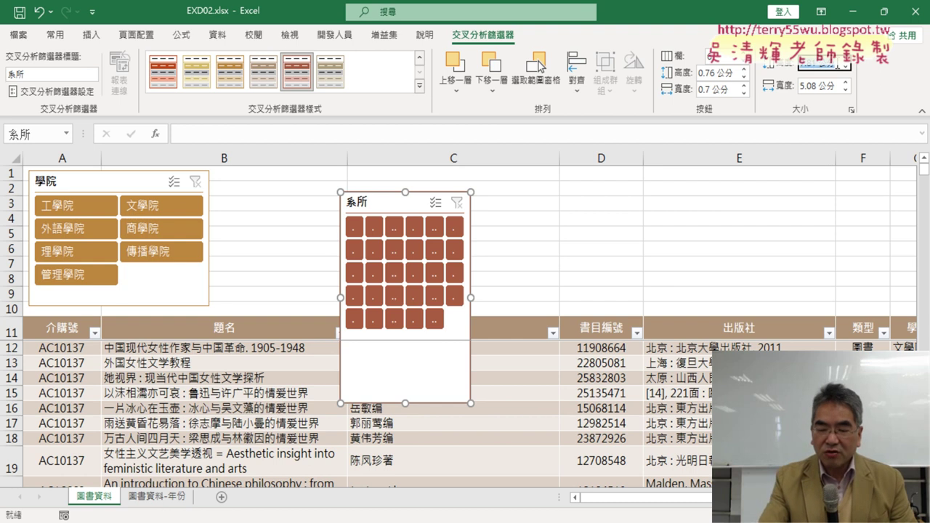
key("BackSpace")
type("5.2")
key("Return")
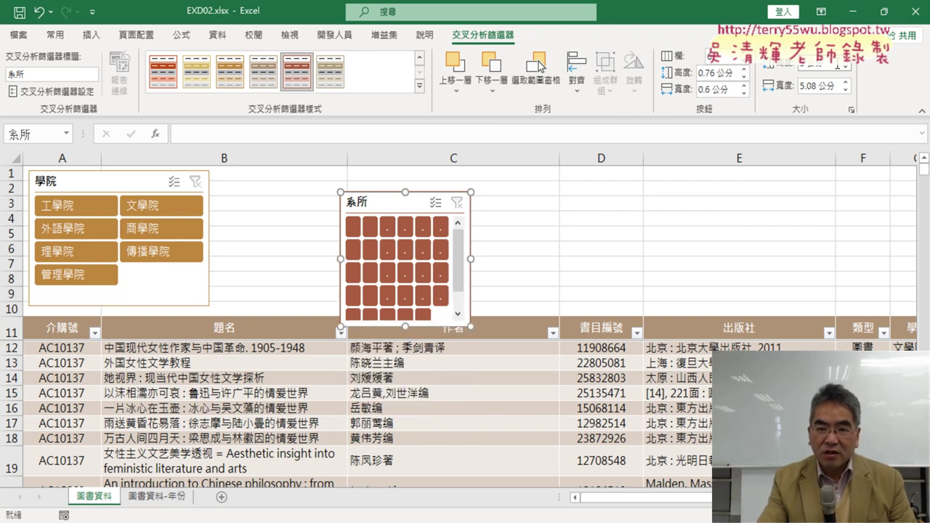
triple_click(821, 86)
type("27")
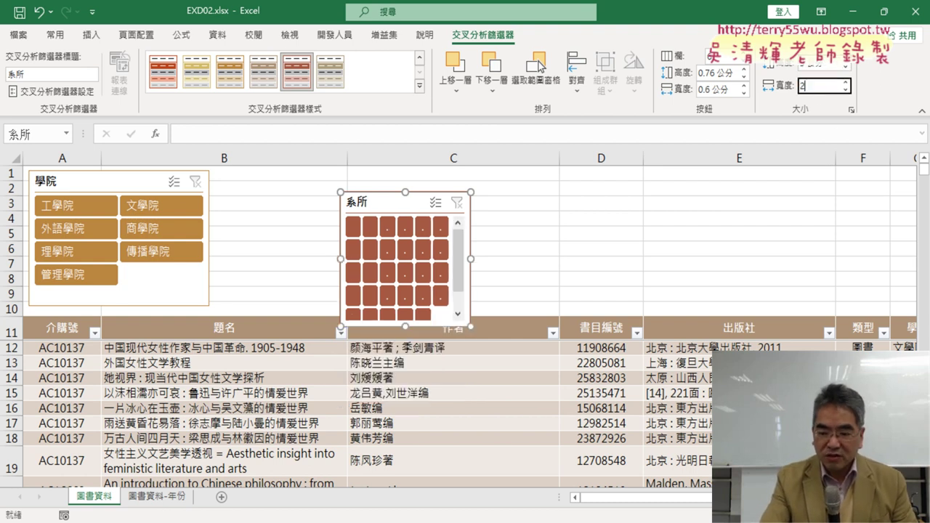
key("Return")
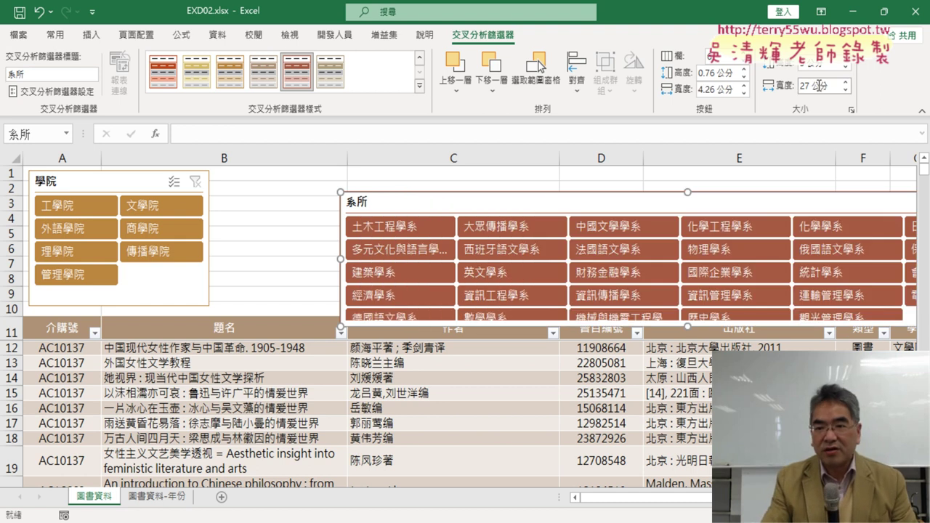
left_click_drag(576, 203, 443, 182)
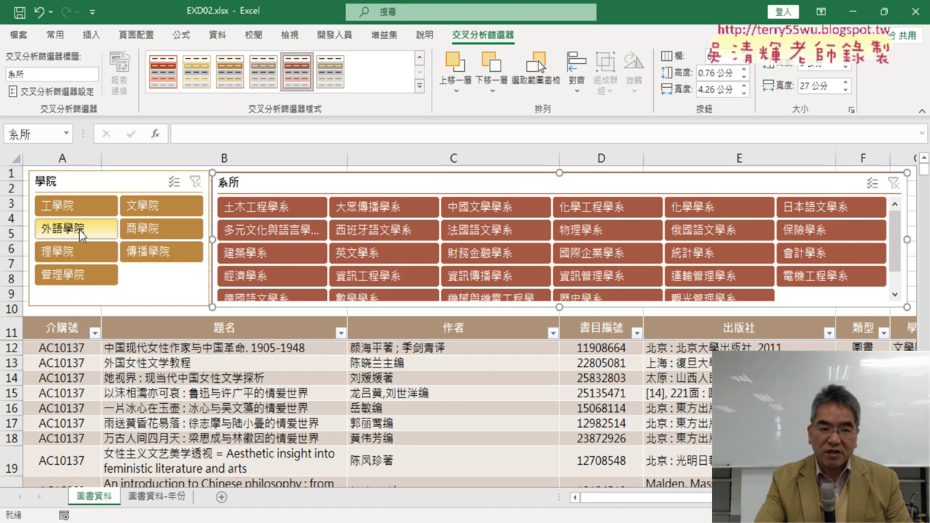
Test the 系所 slicer with 中國文學學系 and 土木工程學系, then clear its filter and view the PDF
left_click_drag(464, 185, 463, 182)
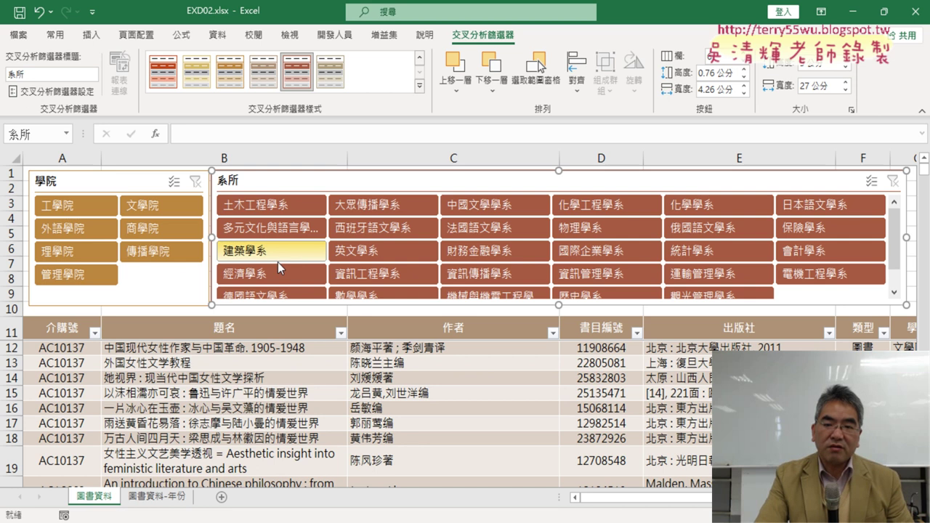
left_click(487, 213)
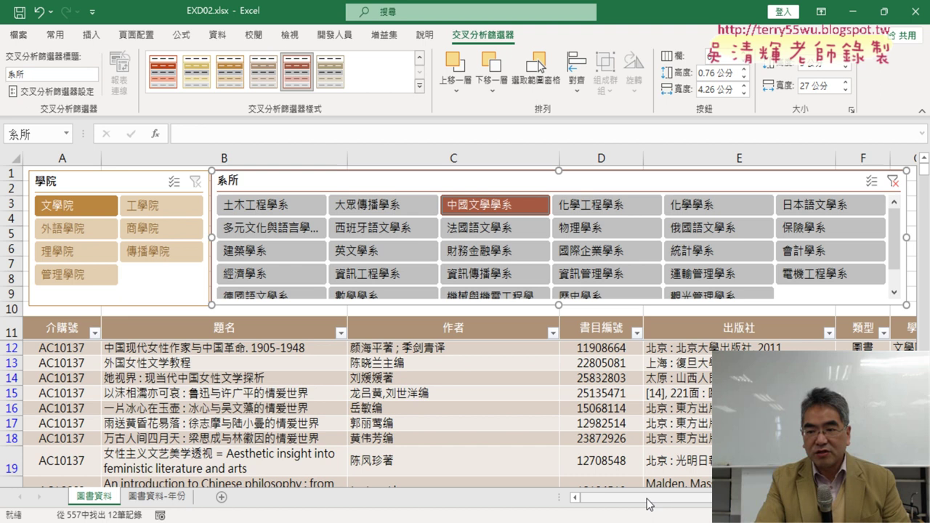
mouse_move(625, 501)
left_mouse_down()
mouse_move(691, 501)
mouse_move(603, 497)
left_mouse_up()
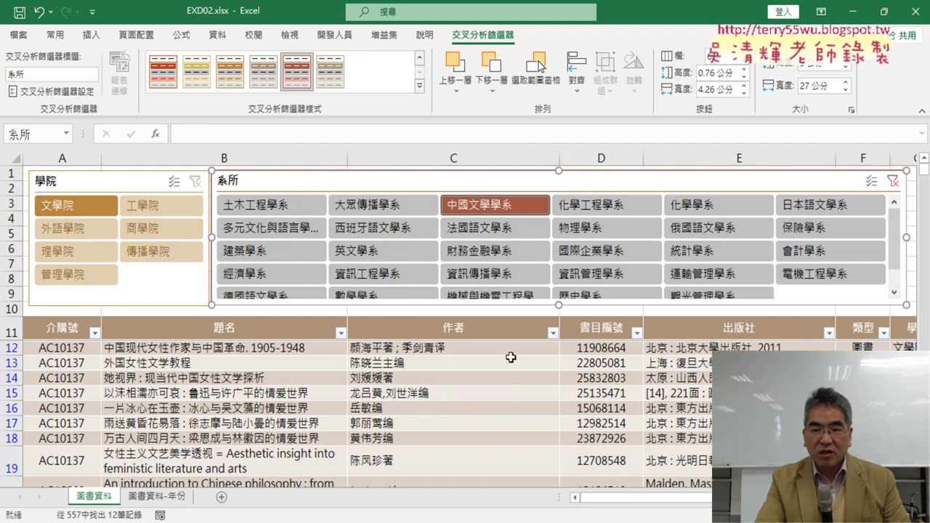
left_click(284, 211)
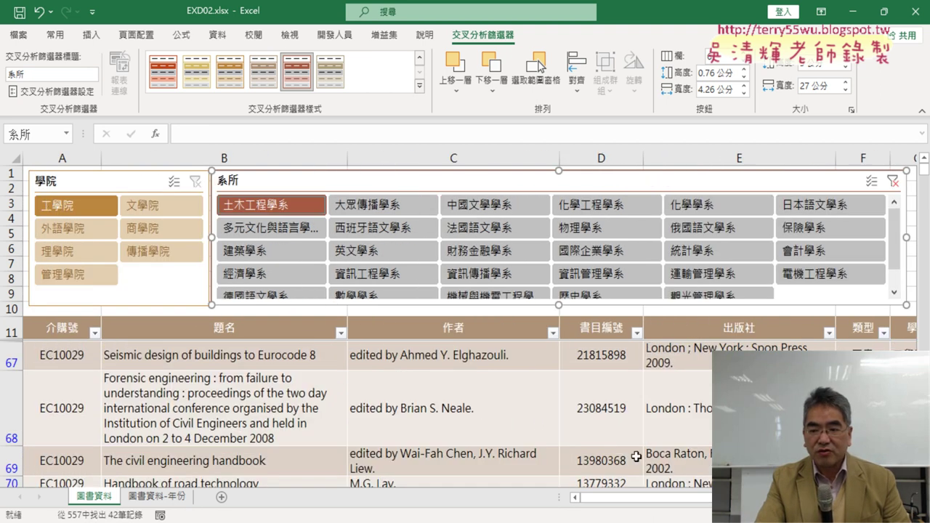
mouse_move(625, 497)
left_mouse_down()
mouse_move(690, 497)
mouse_move(624, 498)
left_mouse_up()
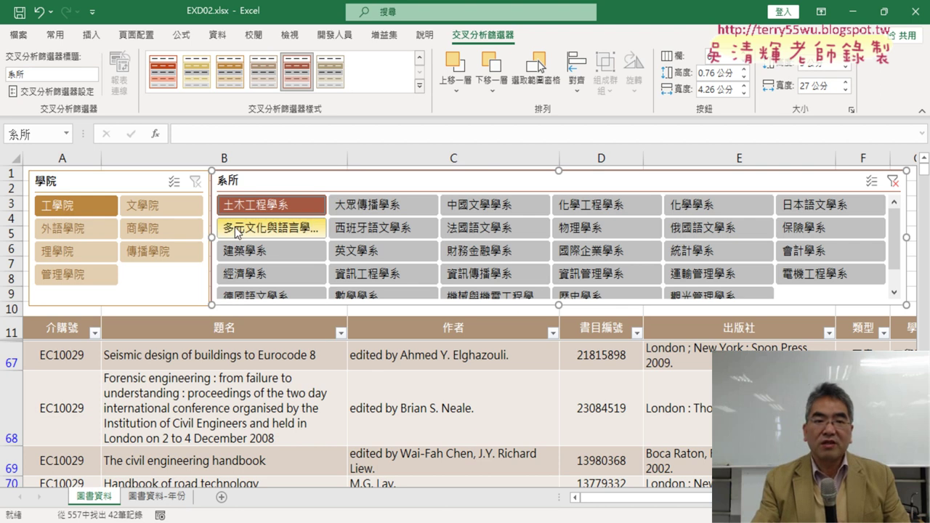
left_click(893, 183)
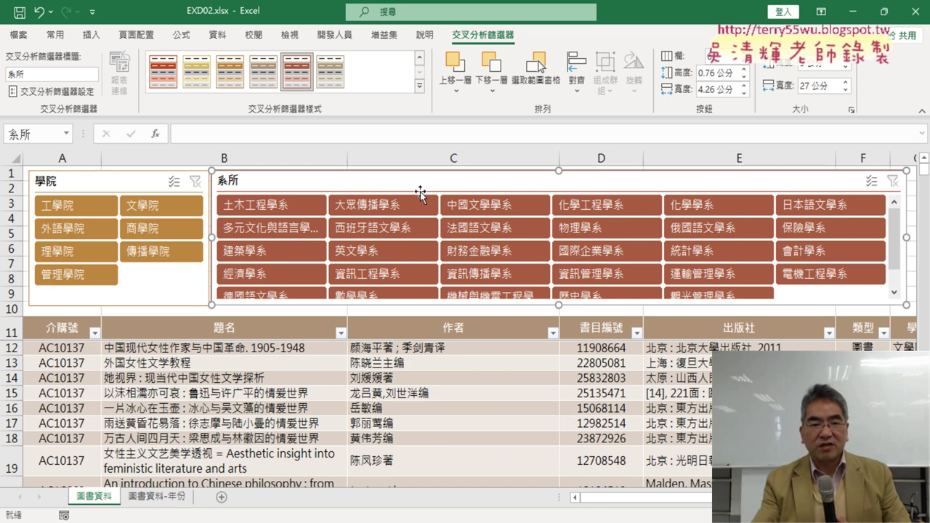
key("alt+Tab")
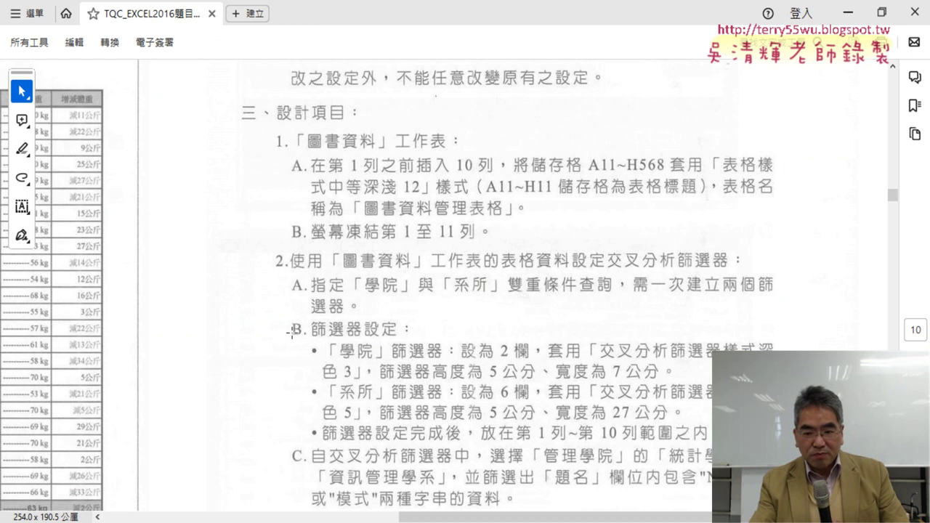
Scroll the PDF down to item 2C and clear the accidental page selection
left_click(516, 447)
scroll(512, 436, "down", 2)
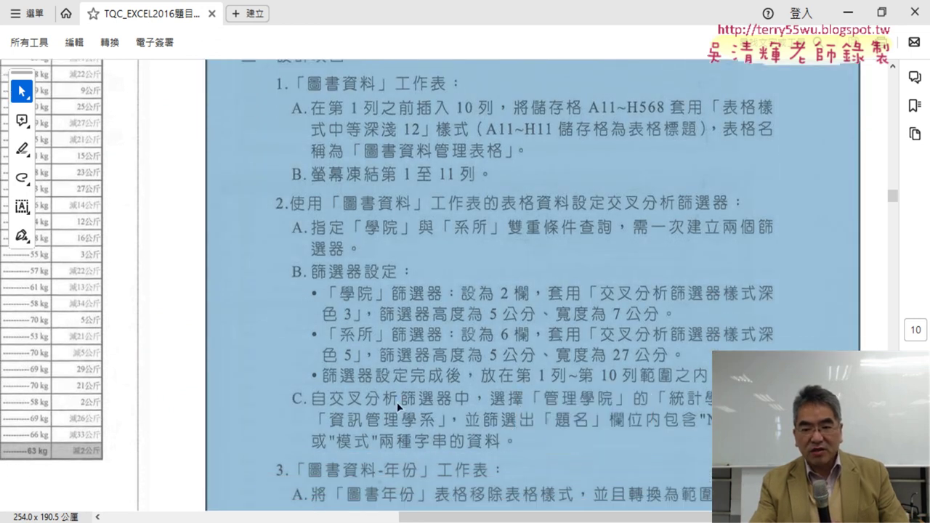
left_click(396, 401)
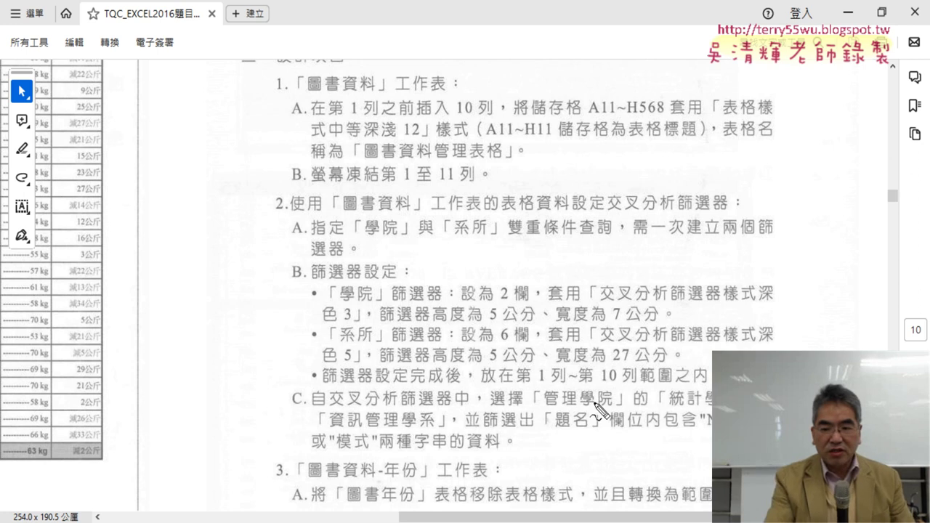
Mark 管理學院, the two departments, 題名, 包含, 或 and 模式 in red ink, then erase it
left_click_drag(546, 405, 609, 405)
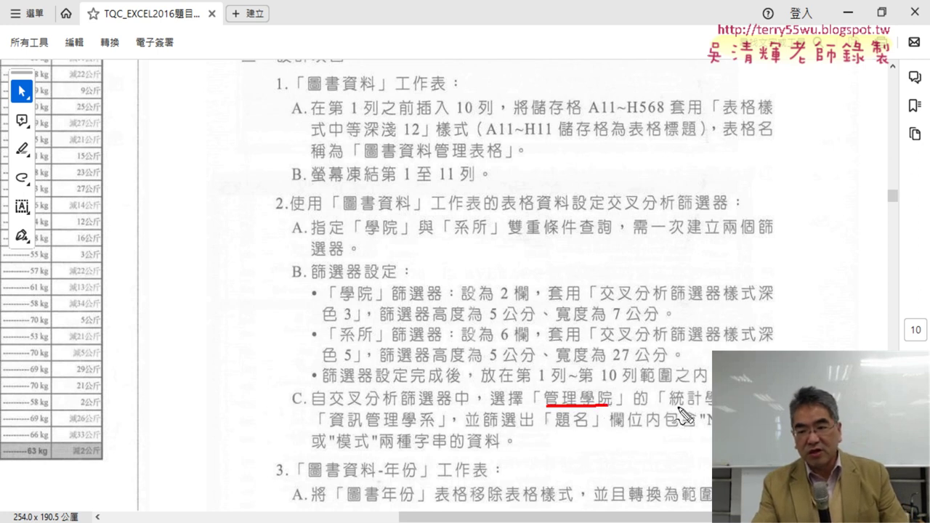
left_click_drag(670, 405, 711, 404)
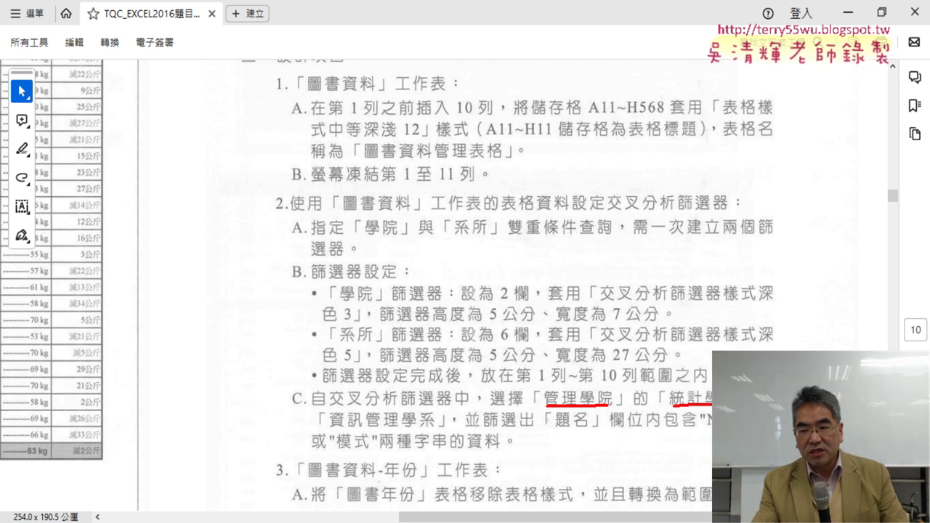
left_click_drag(331, 430, 430, 429)
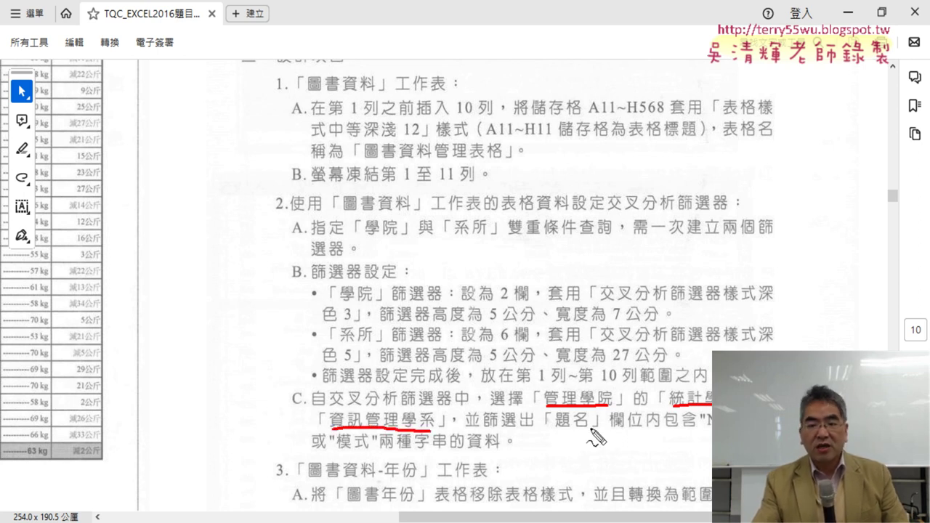
left_click_drag(552, 428, 589, 428)
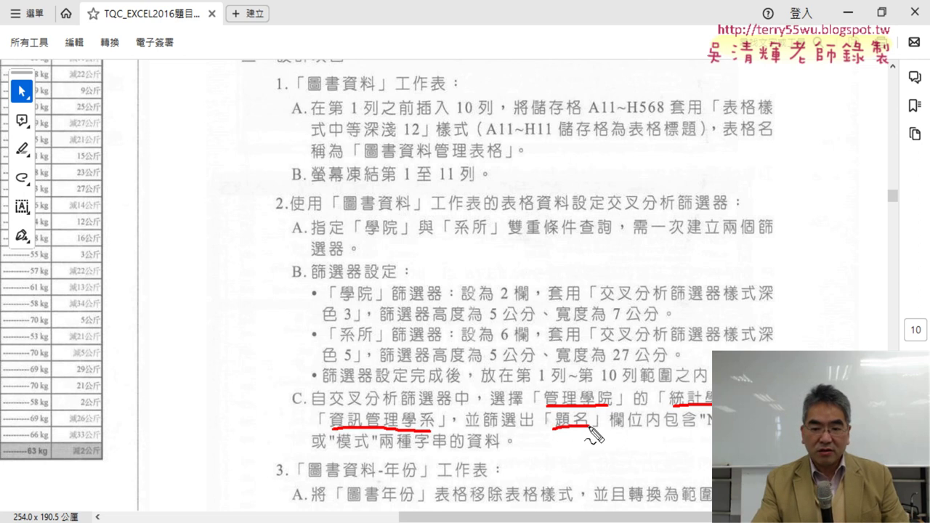
left_click_drag(662, 431, 696, 434)
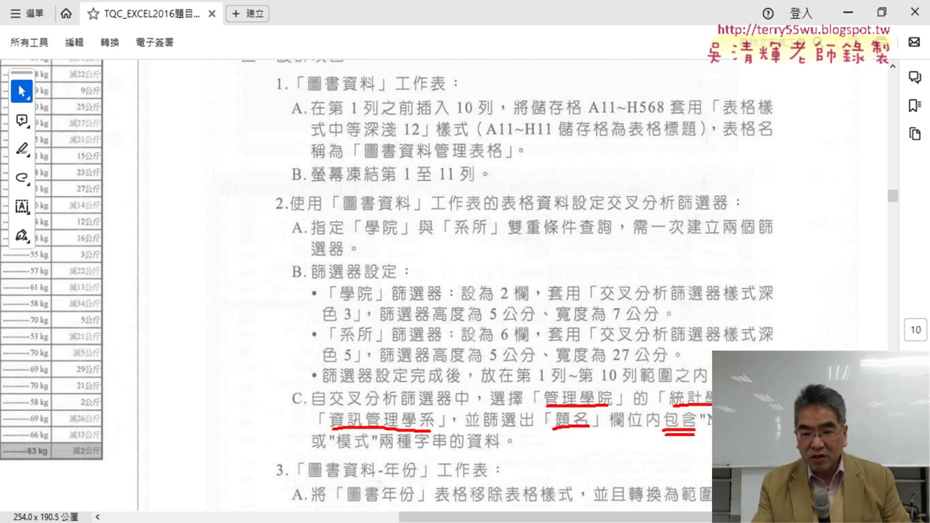
left_click_drag(324, 428, 318, 455)
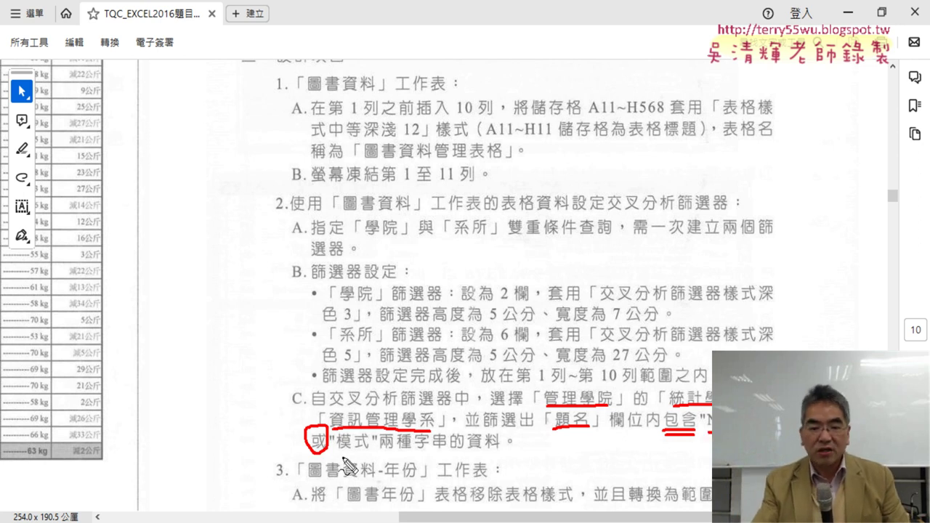
left_click_drag(338, 459, 372, 459)
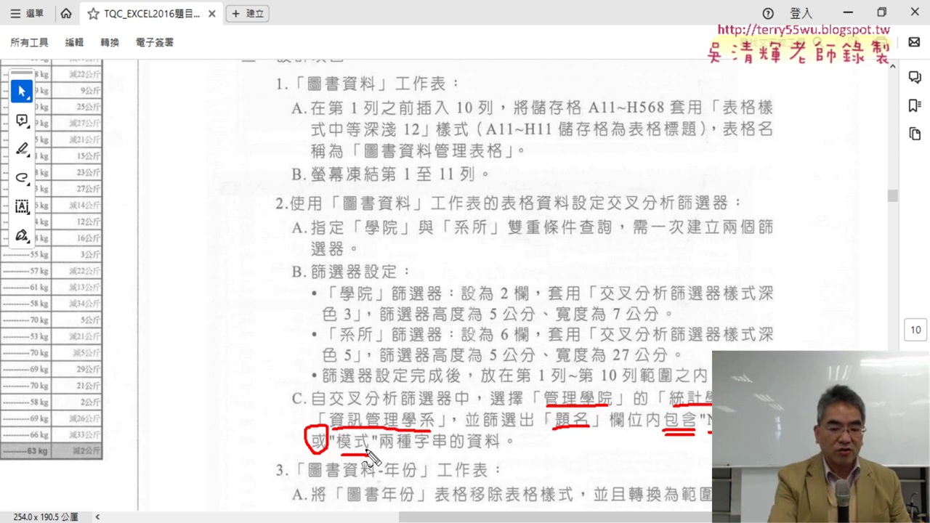
key("Escape")
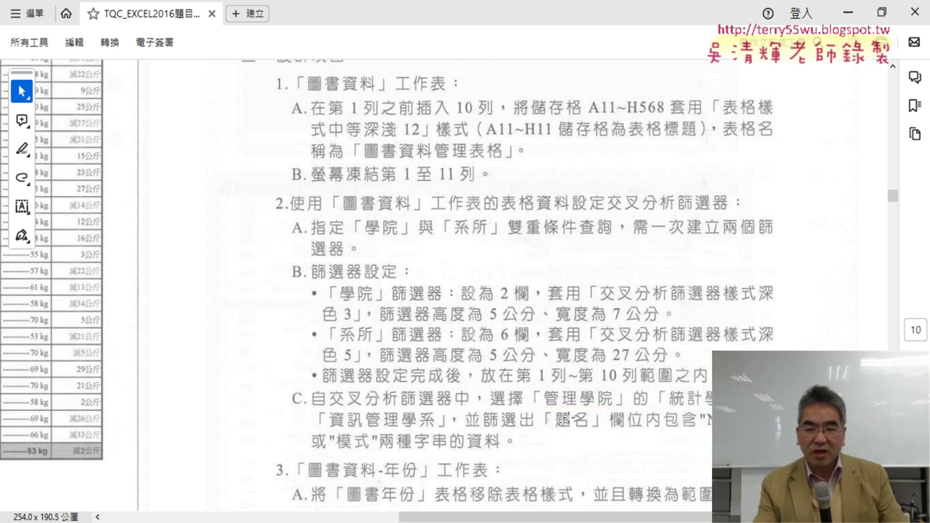
Filter the 學院 slicer to 管理學院 and the 系所 slicer to 資訊管理學系, leaving 13 of 557 records
left_click(847, 16)
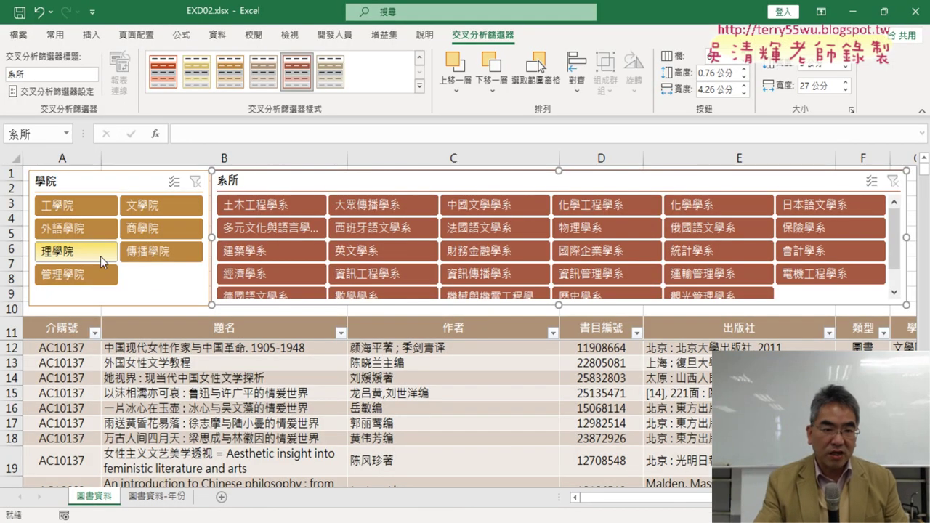
left_click(72, 275)
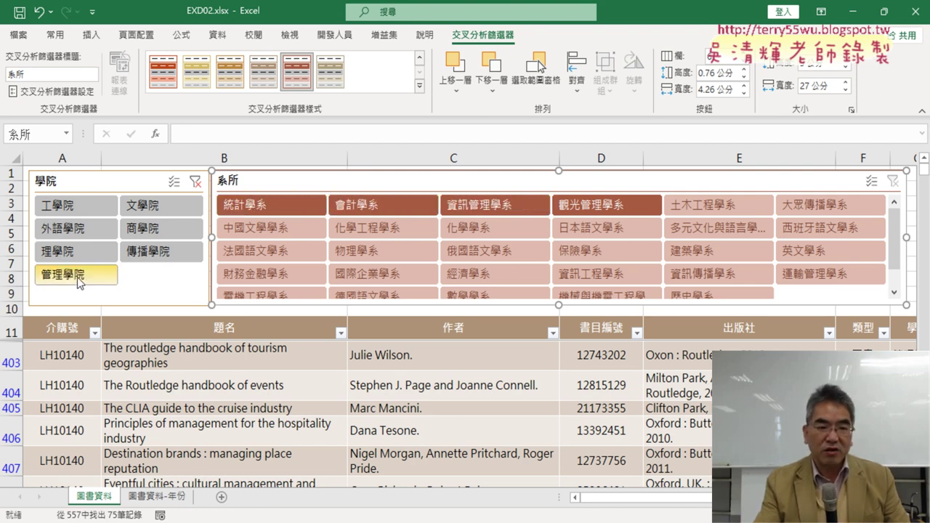
left_click(284, 210)
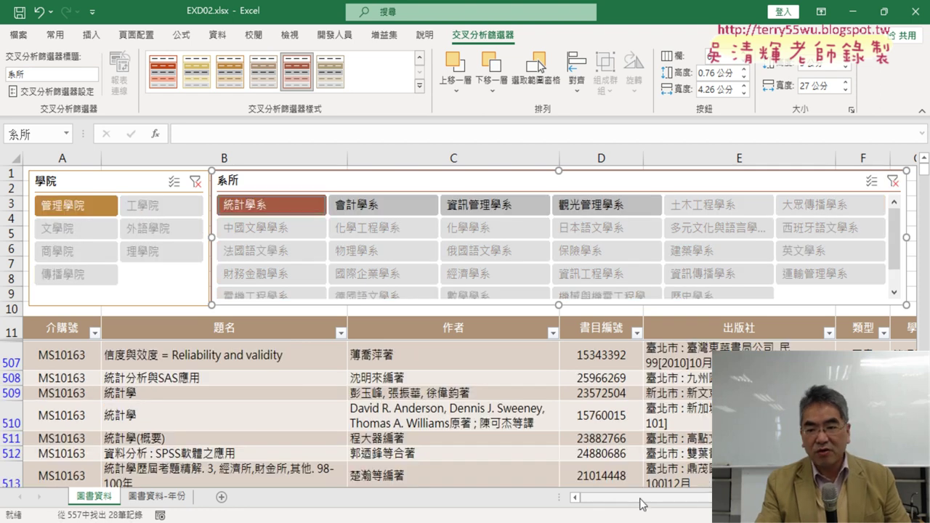
mouse_move(643, 503)
left_mouse_down()
mouse_move(667, 509)
mouse_move(642, 509)
left_mouse_up()
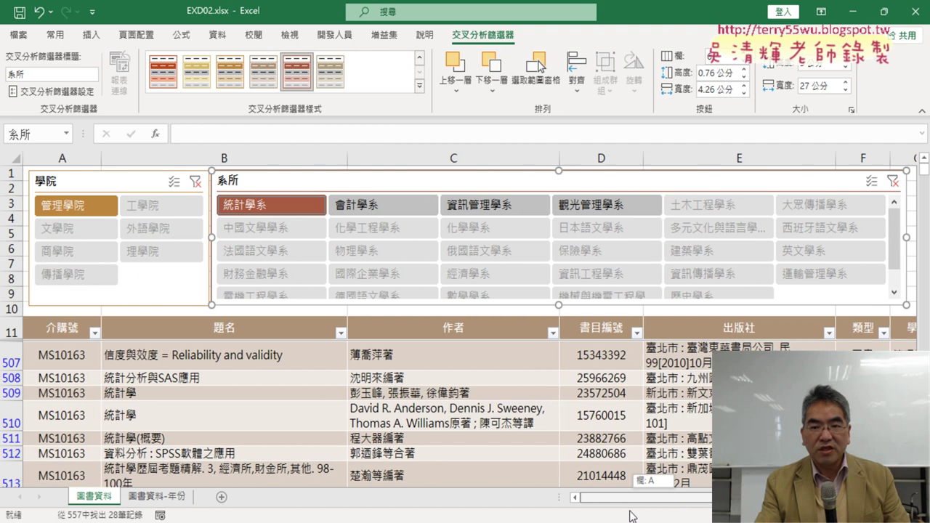
left_click(492, 211)
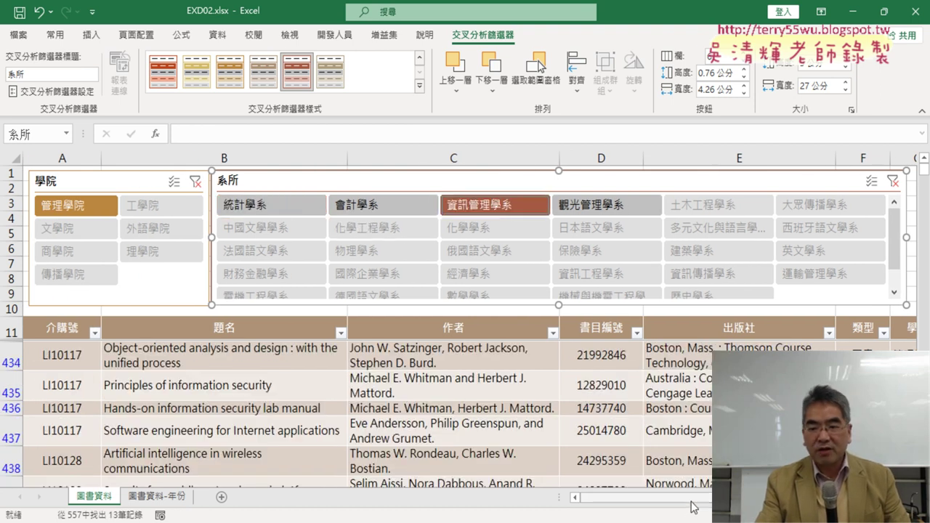
mouse_move(650, 497)
left_mouse_down()
mouse_move(682, 497)
mouse_move(640, 502)
left_mouse_up()
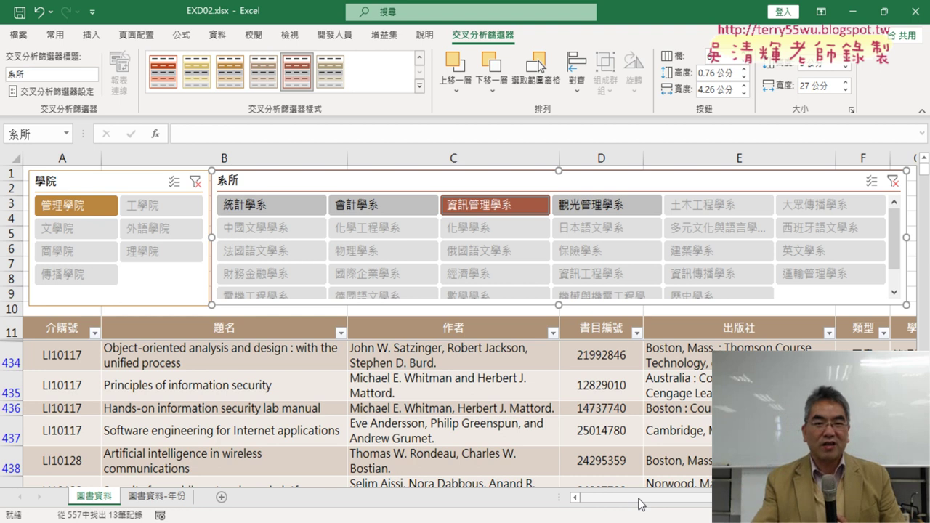
Select 統計學系 in the 系所 slicer and scroll the table to review the filtered departments
left_click(278, 209, "ctrl")
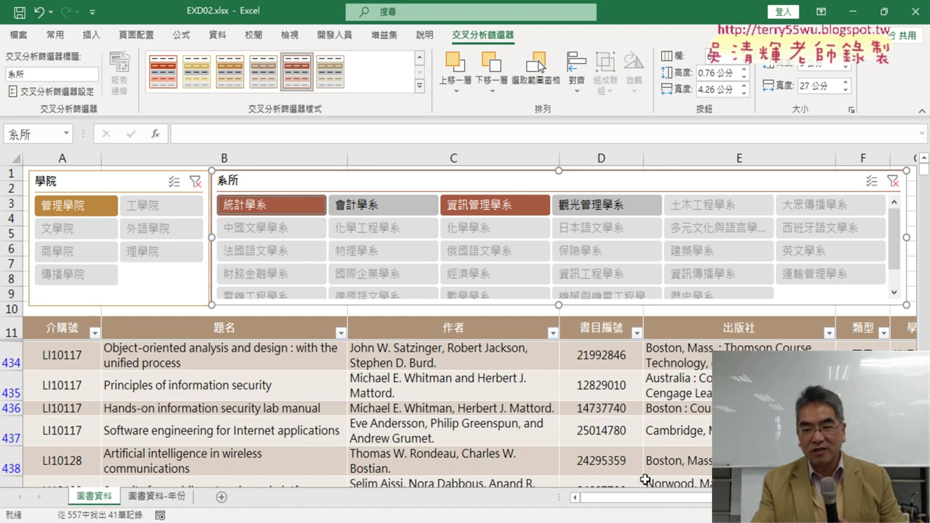
scroll(708, 383, "right", 5)
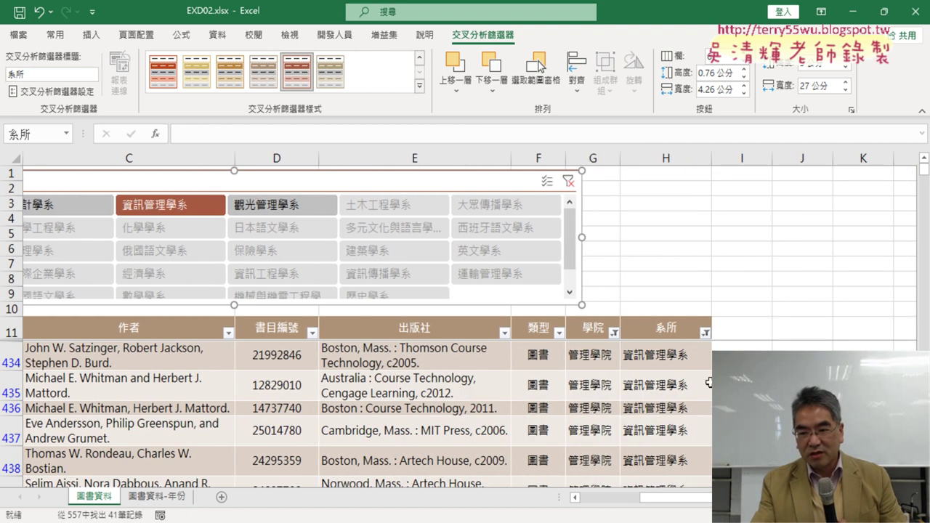
left_click(683, 382)
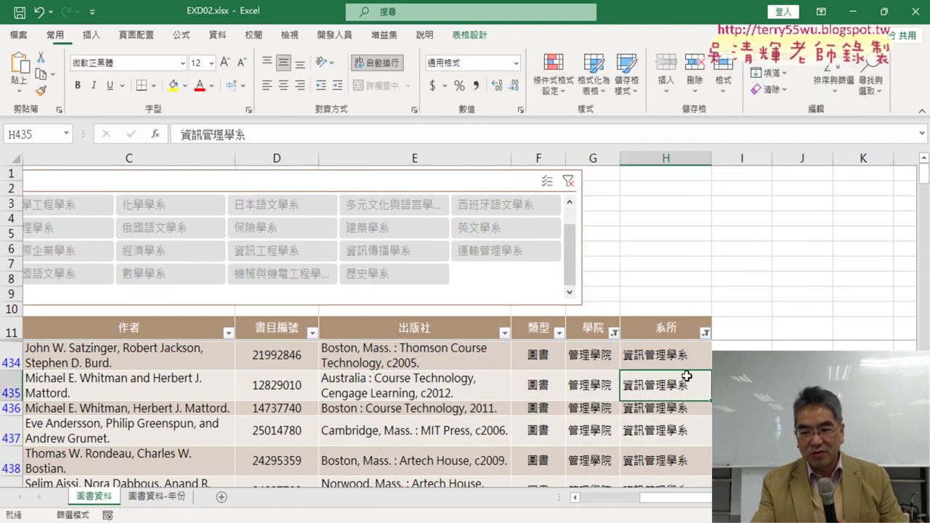
scroll(685, 377, "down", 2)
scroll(686, 376, "down", 3)
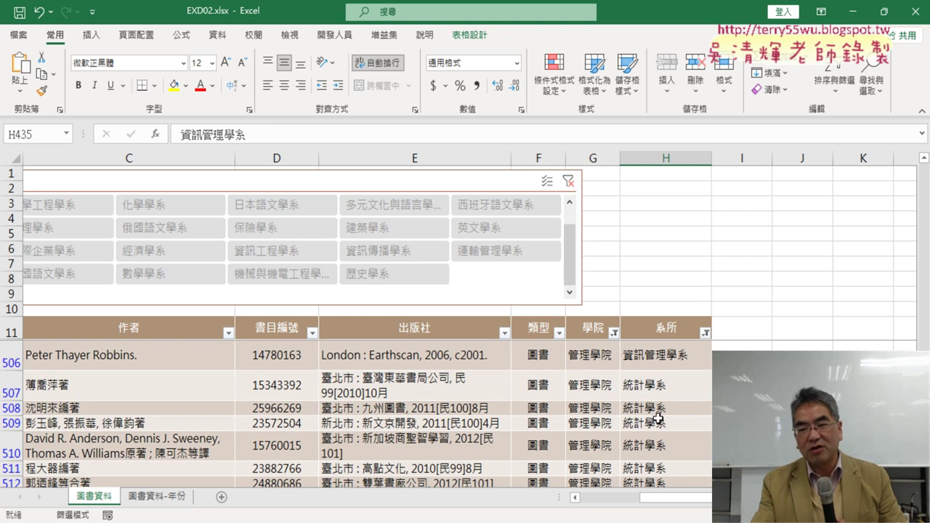
scroll(657, 418, "up", 5)
left_click_drag(672, 498, 596, 505)
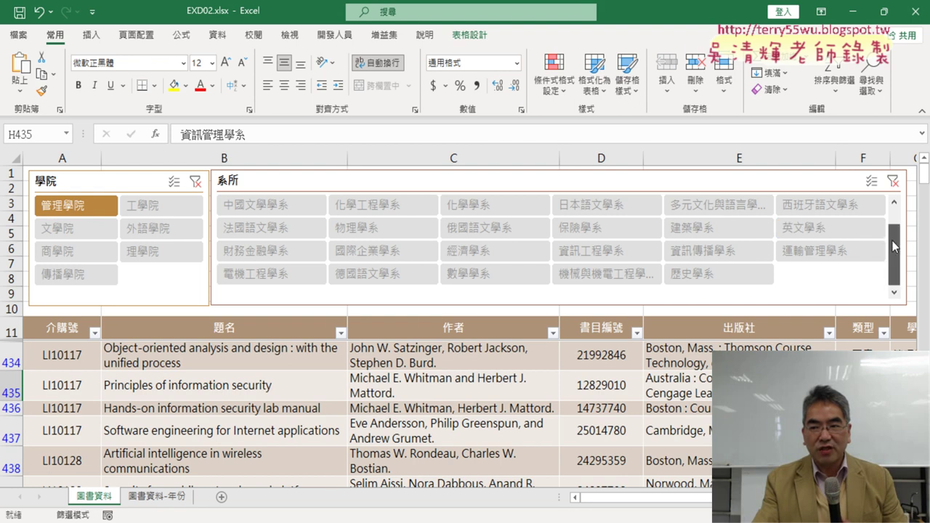
scroll(893, 247, "up", 1)
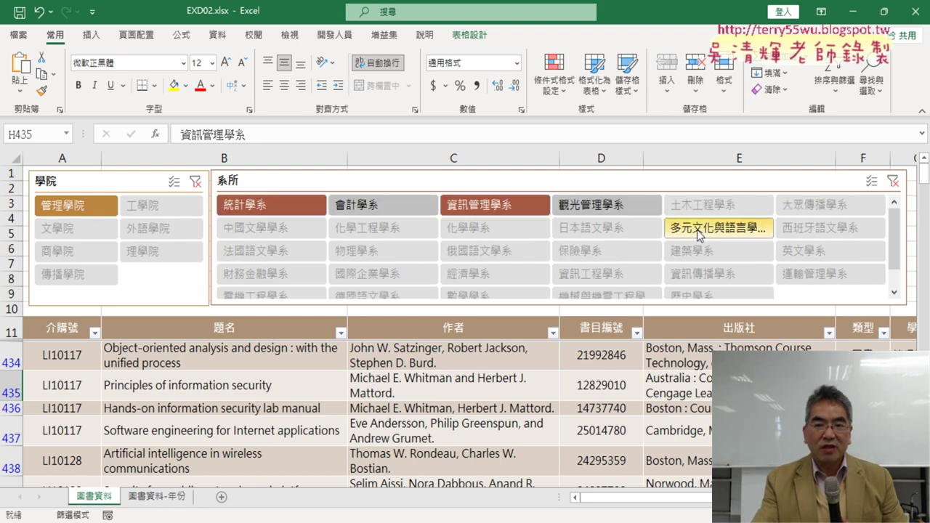
Add 資訊管理學系 so both departments are selected, checking the PDF before returning
left_click(451, 207, "ctrl")
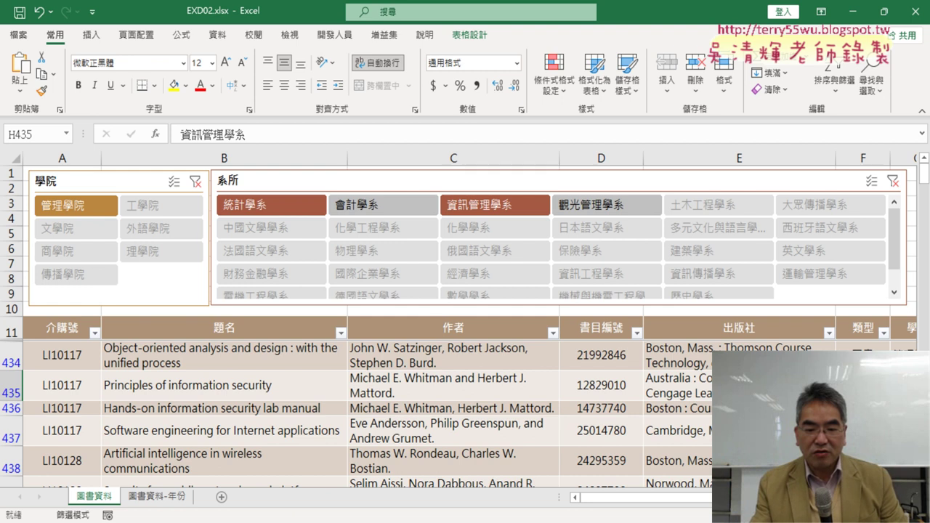
key("alt+Tab")
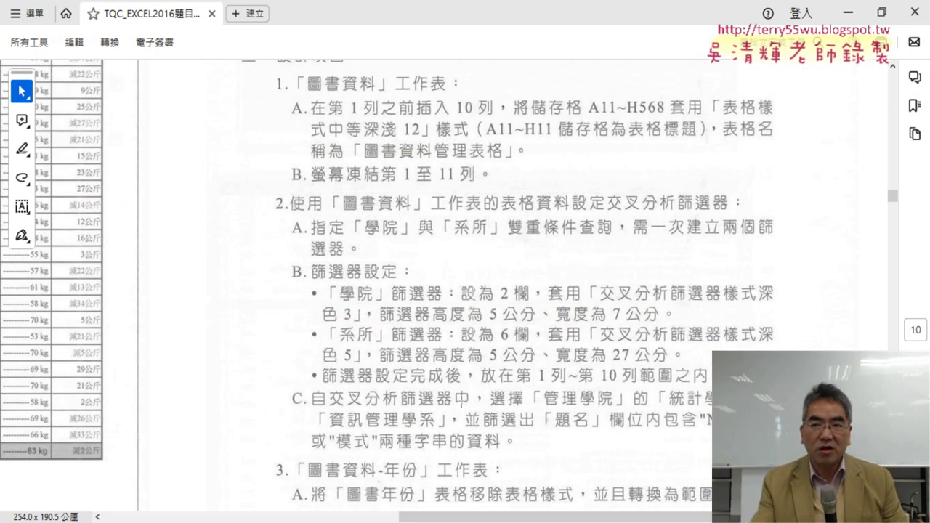
left_click(848, 13)
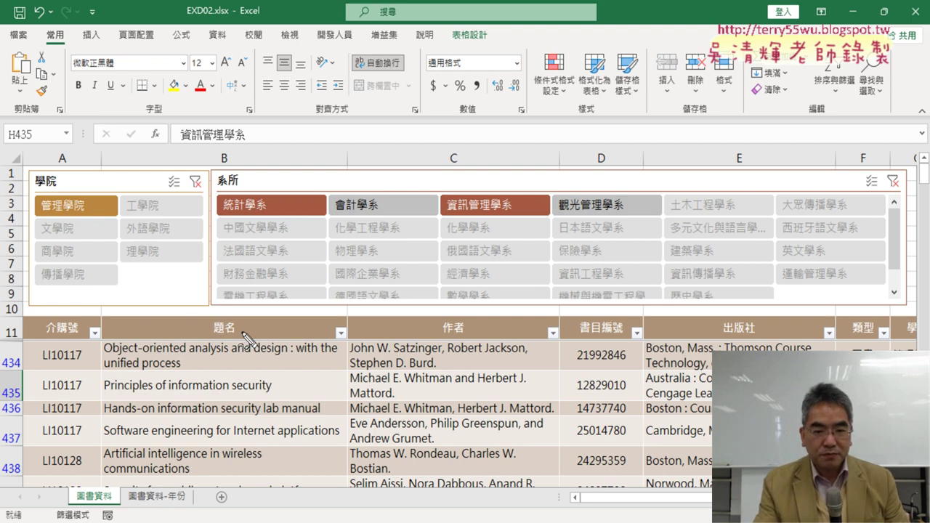
Open a 包含 custom text filter on the 題名 column
left_click_drag(240, 339, 248, 319)
left_click_drag(338, 341, 348, 363)
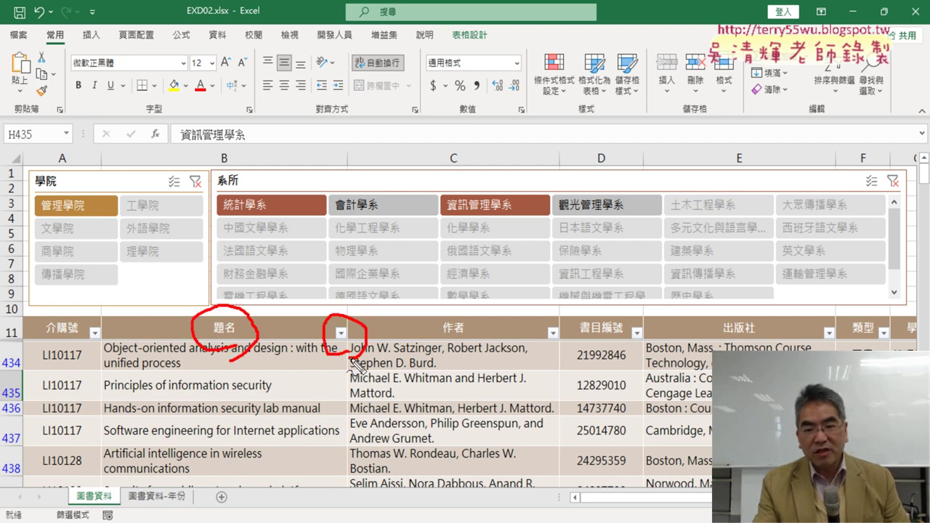
key("Escape")
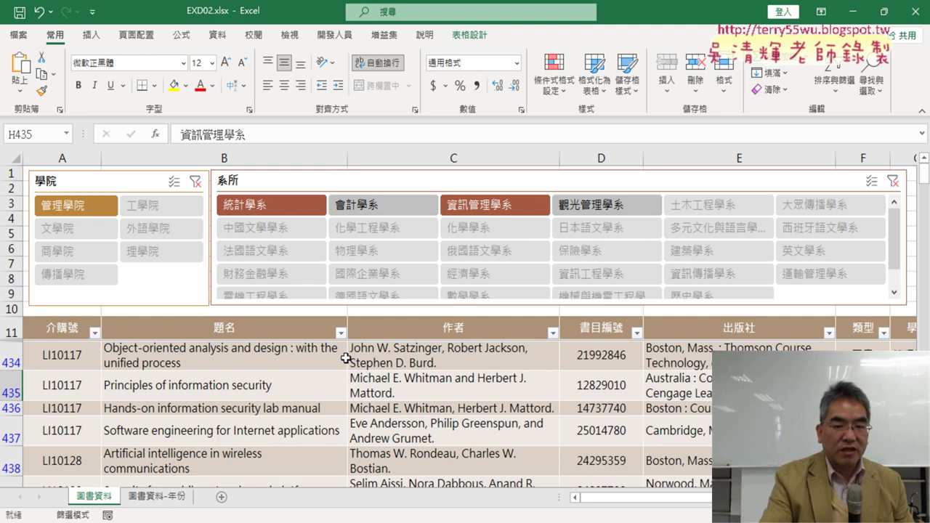
left_click(340, 333)
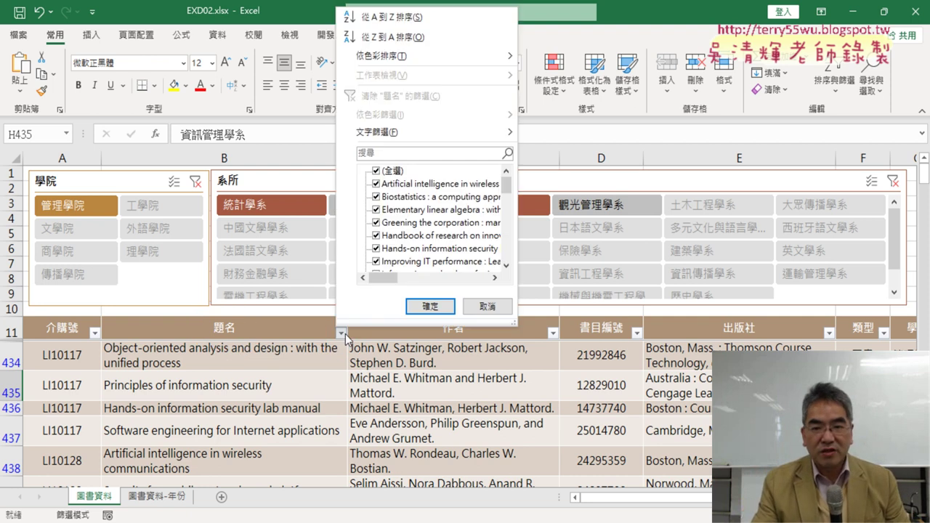
mouse_move(378, 137)
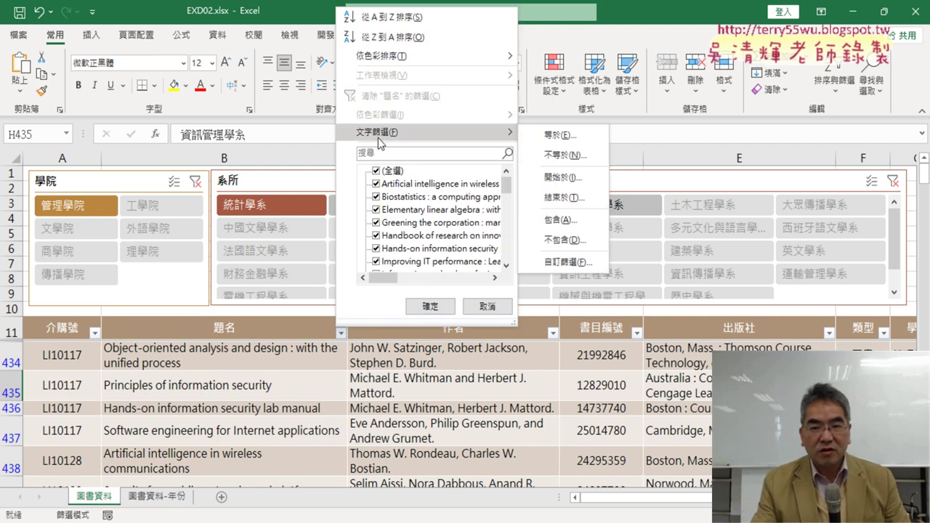
left_click(556, 220)
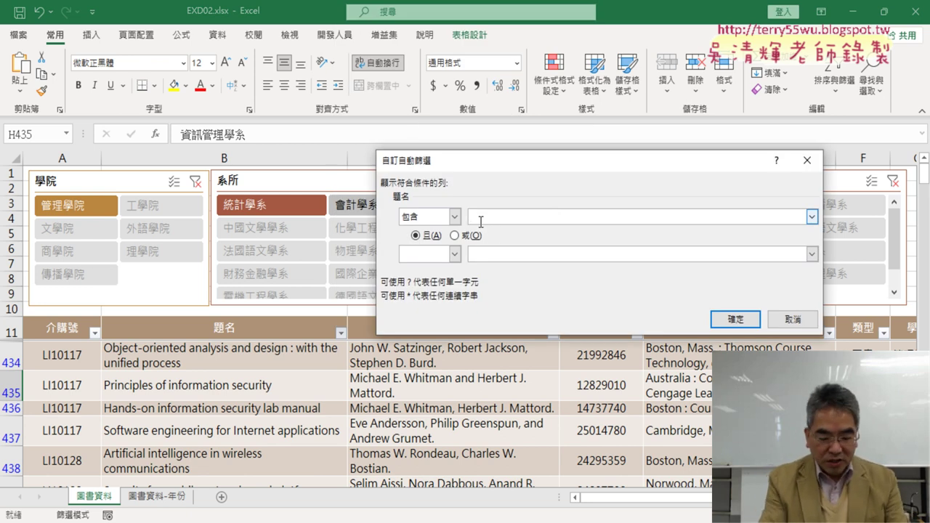
Enter Network as the first title condition and choose 或 to join the conditions
type("No")
type("t")
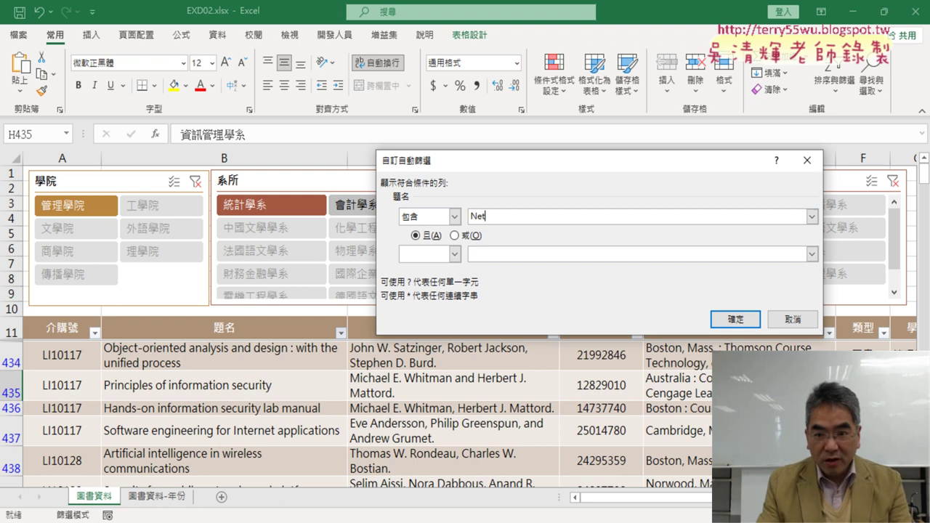
key("alt+Tab")
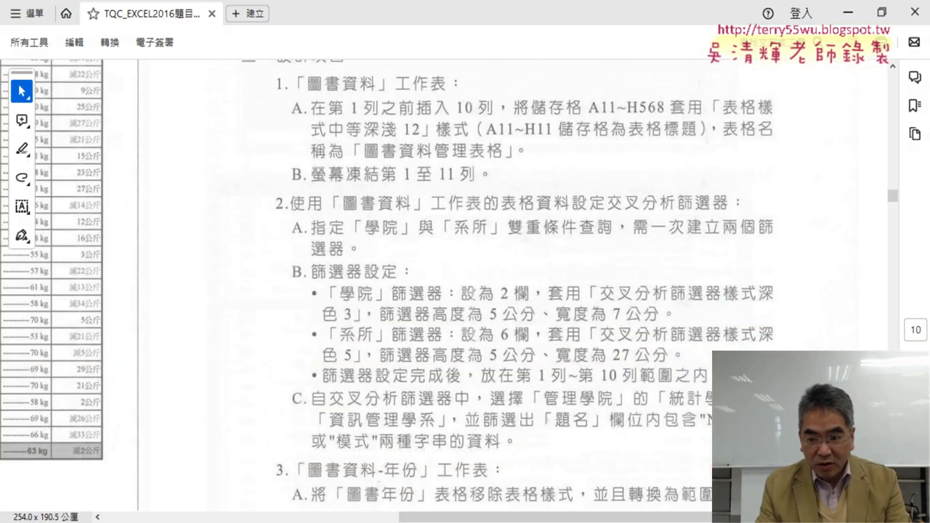
key("alt+Tab")
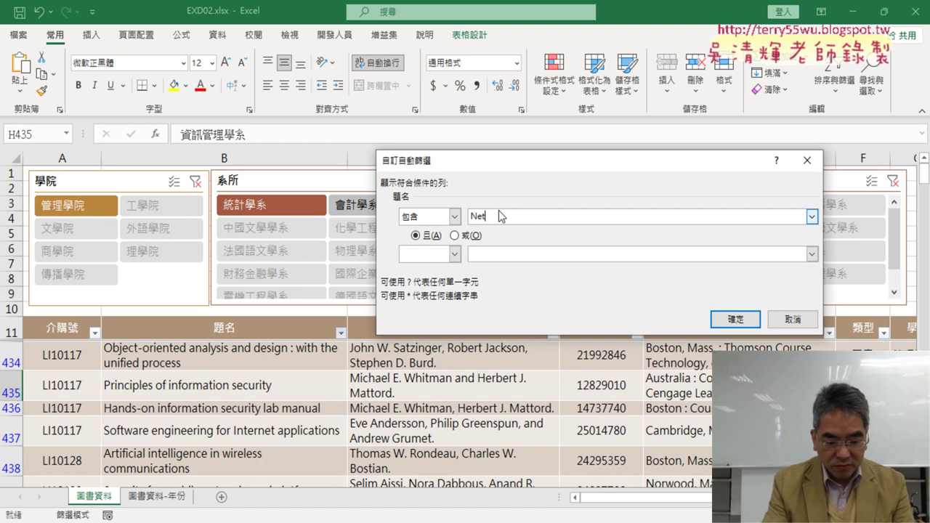
type("之")
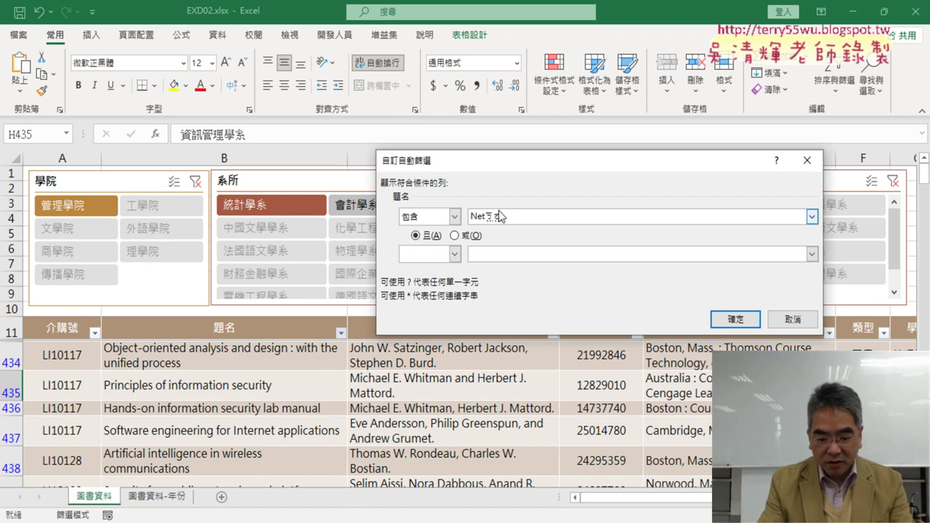
key("BackSpace")
type("wo")
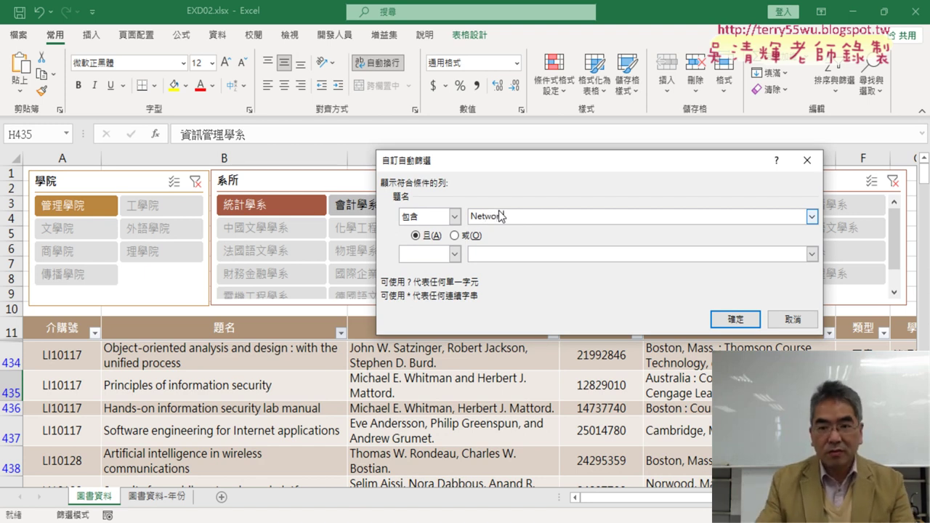
type("rk")
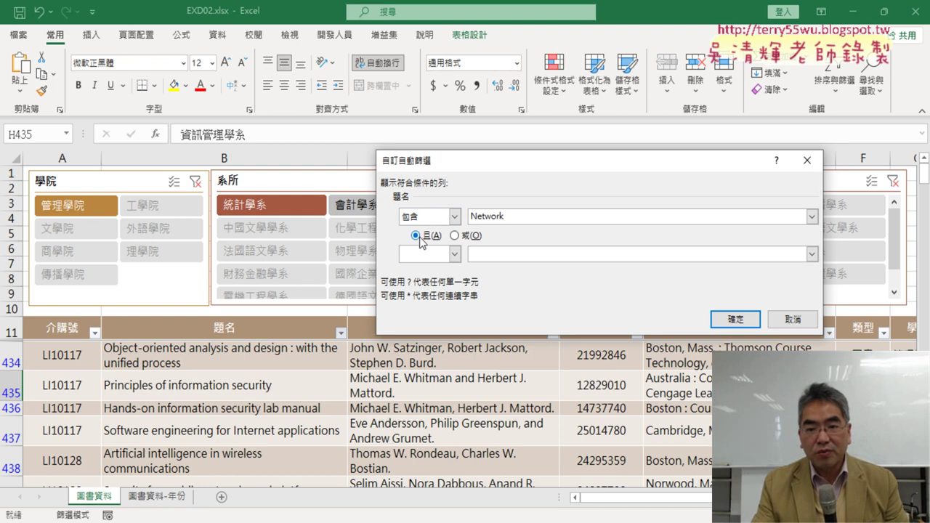
left_click(454, 235)
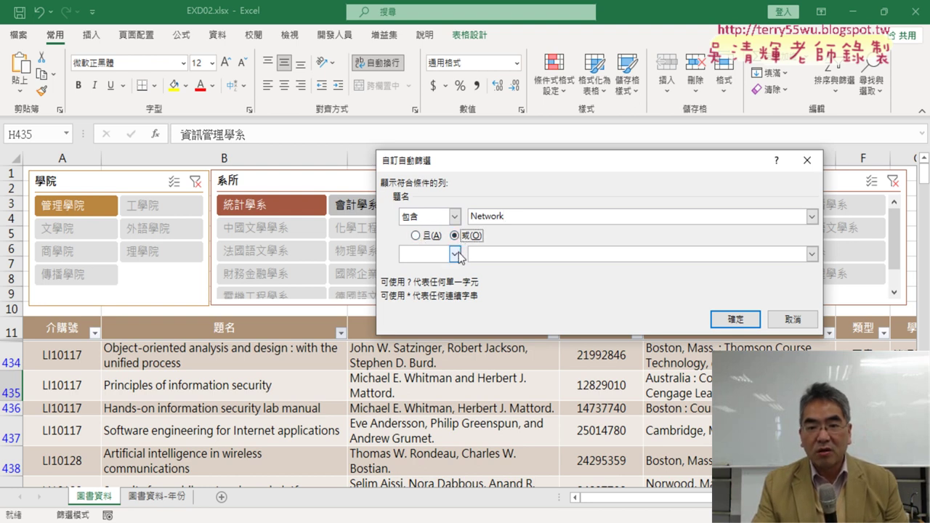
Add a second 包含 condition for 模式 and apply the filter, leaving 4 of 557 records
left_click(455, 253)
left_click_drag(455, 285, 458, 305)
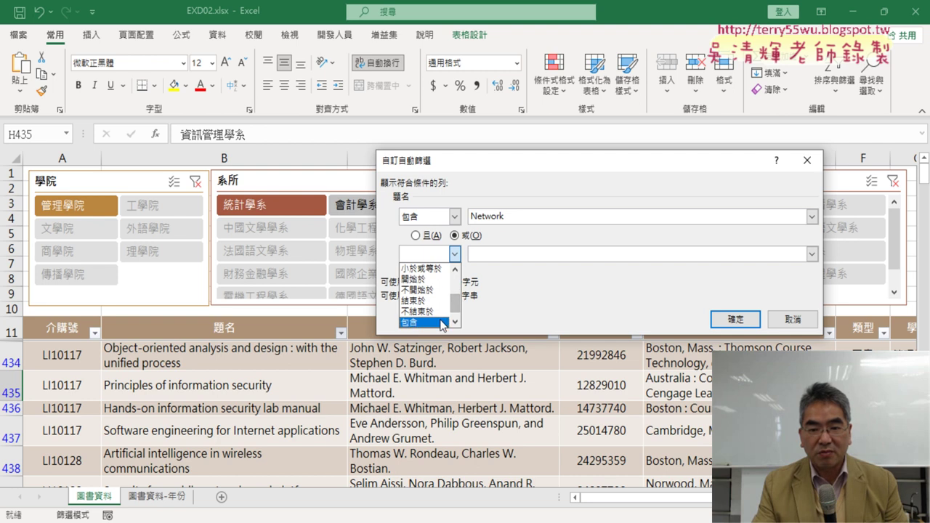
left_click(439, 322)
left_click(486, 255)
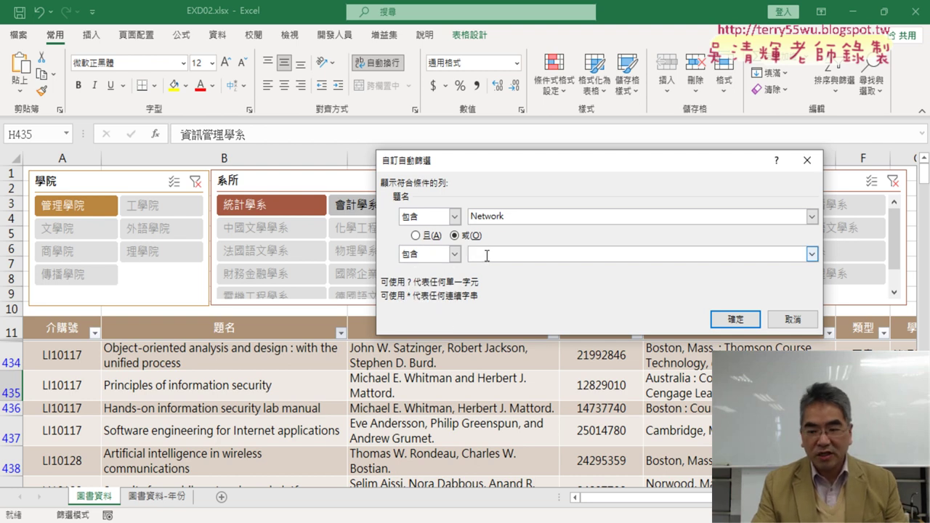
type("劇")
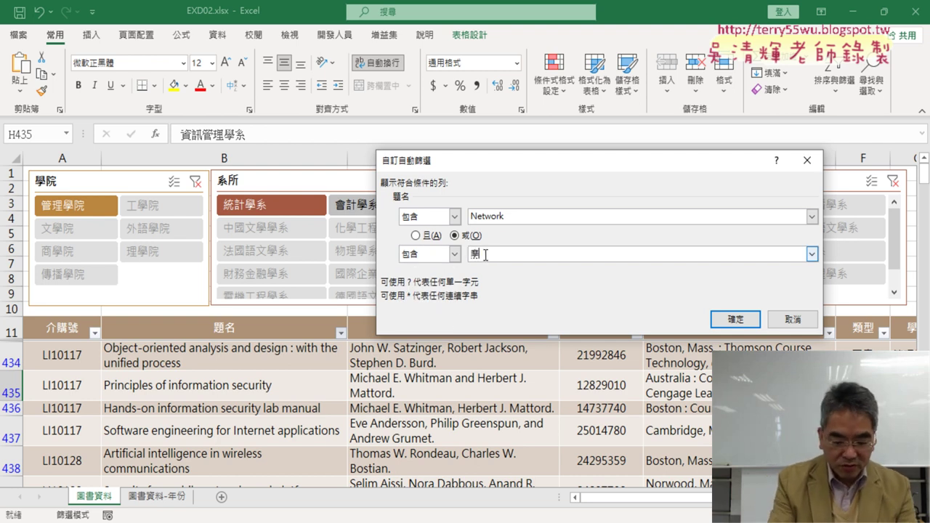
type("式")
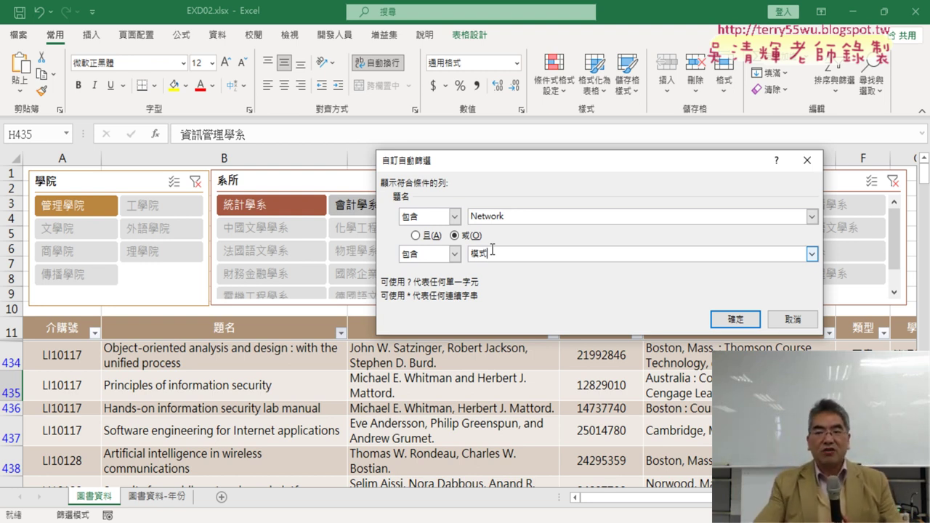
left_click(742, 319)
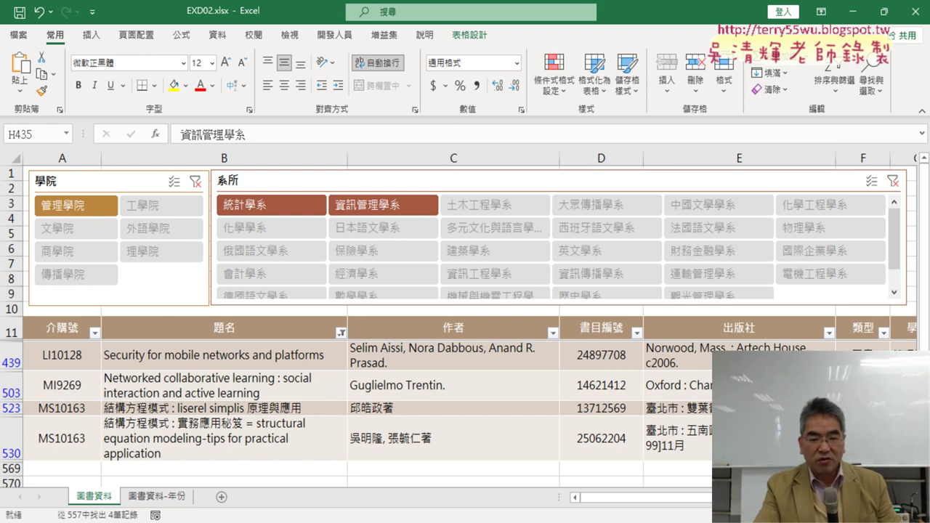
key("alt+Tab")
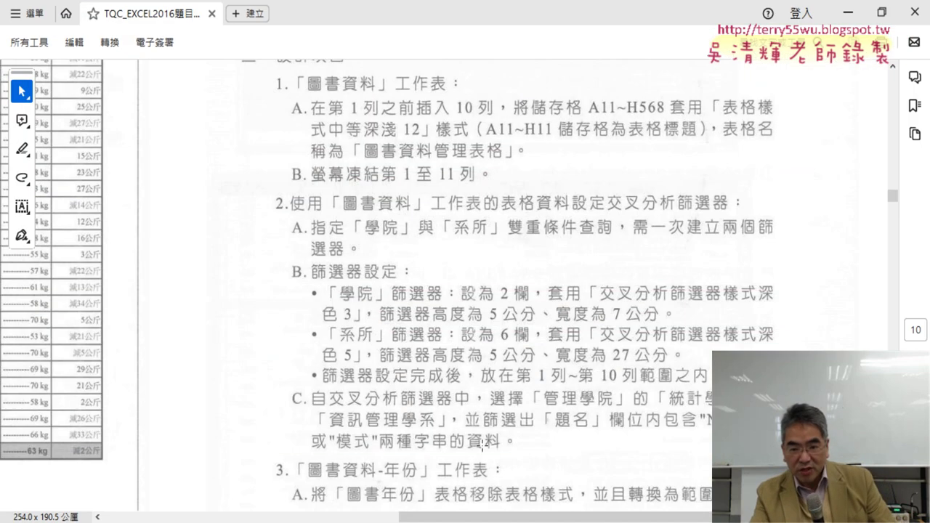
left_click(847, 12)
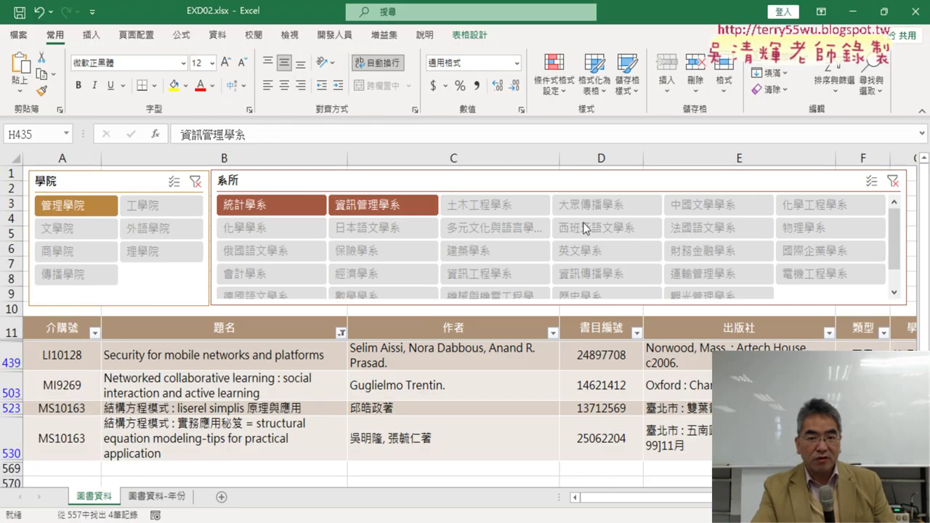